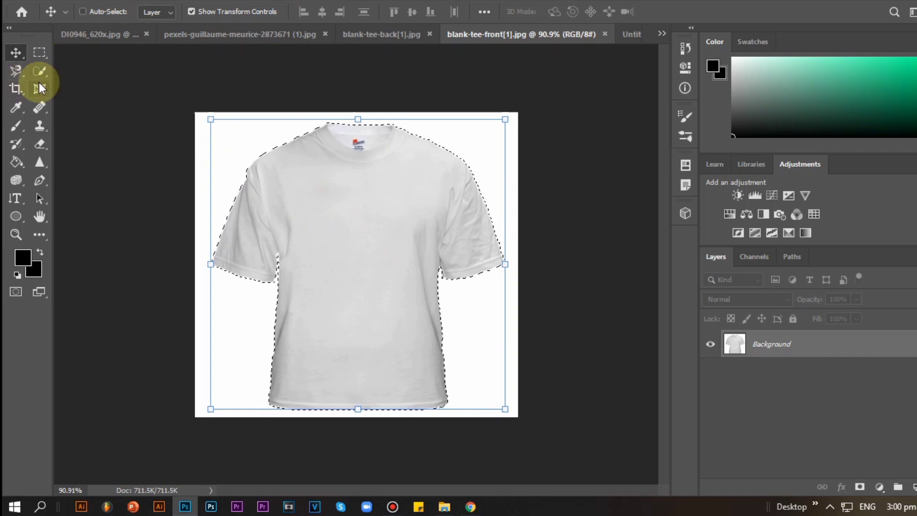
Clear the shirt selection with a 153 px Quick Selection brush in subtract mode, and reselect the whole shirt in add mode.
{"action": "left_click", "coordinate": [39, 72]}
{"action": "left_click", "coordinate": [128, 15]}
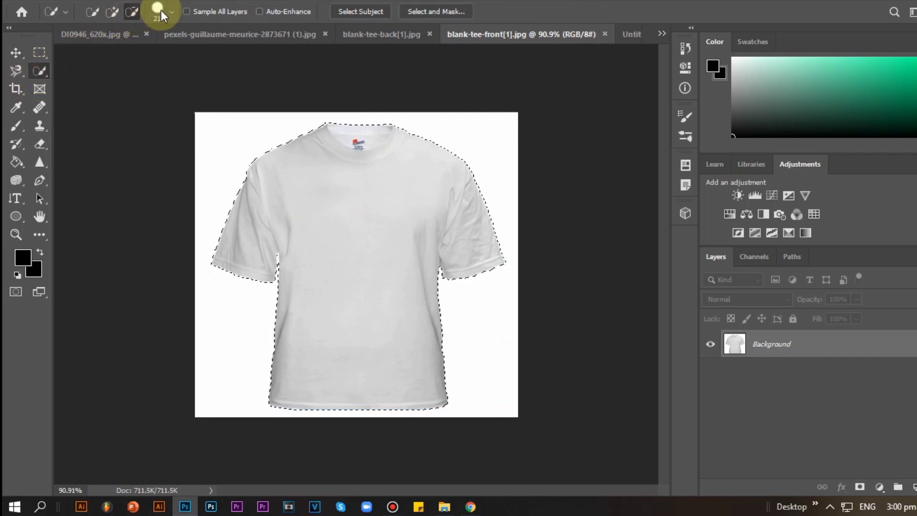
{"action": "left_click", "coordinate": [171, 10]}
{"action": "left_click", "coordinate": [180, 50]}
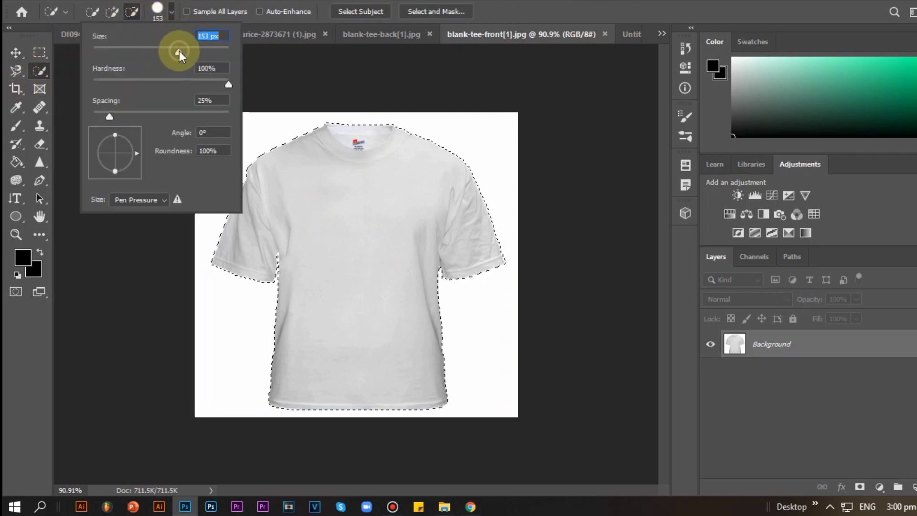
{"action": "left_click", "coordinate": [328, 127]}
{"action": "left_click", "coordinate": [307, 281]}
{"action": "left_click", "coordinate": [412, 140]}
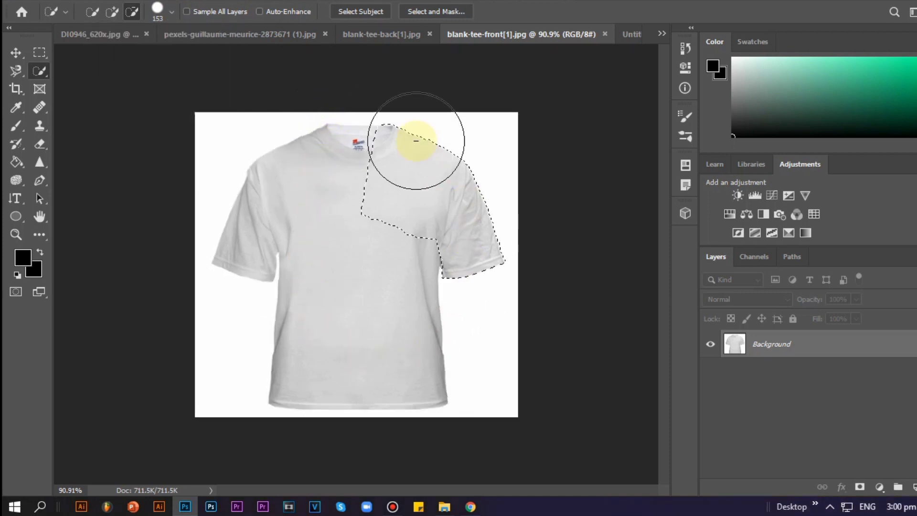
{"action": "left_click", "coordinate": [477, 200]}
{"action": "left_click", "coordinate": [287, 211]}
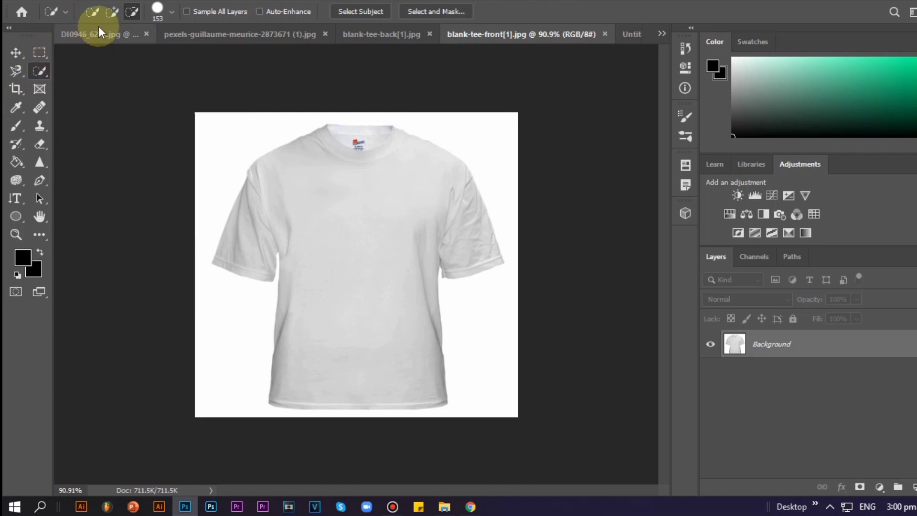
{"action": "left_click", "coordinate": [111, 12]}
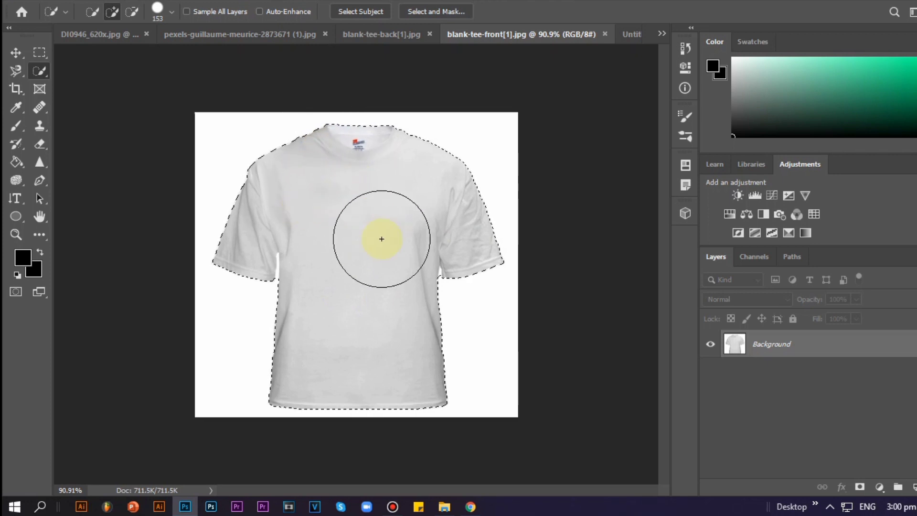
Subtract the white gaps under both sleeves from the shirt selection using a 5 px Quick Selection brush.
{"action": "left_click", "coordinate": [131, 12]}
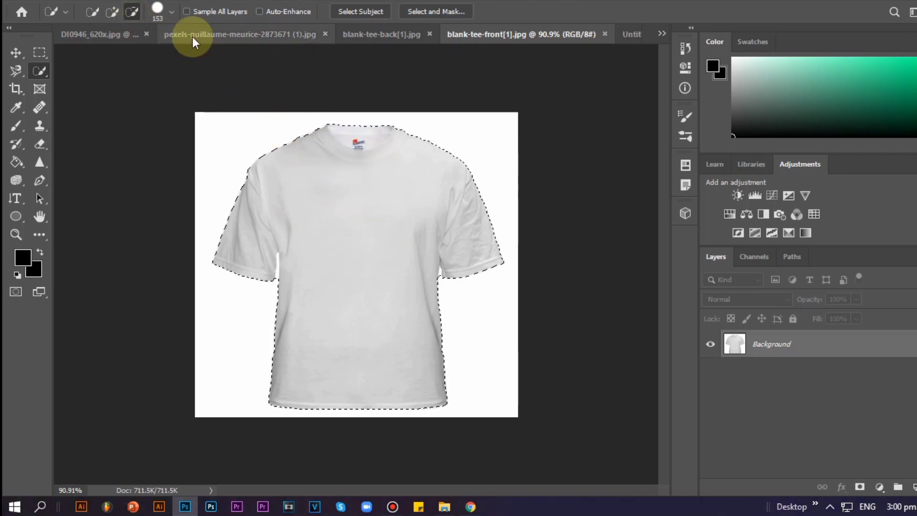
{"action": "left_click", "coordinate": [170, 11]}
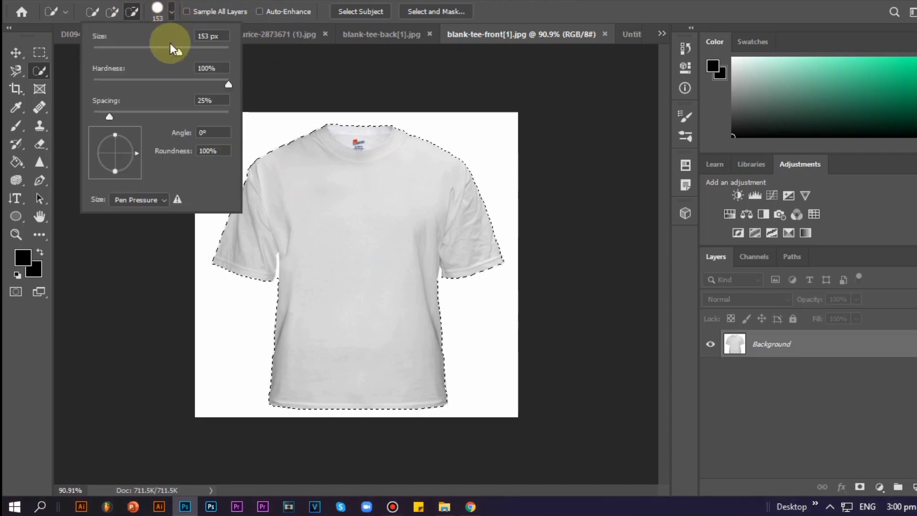
{"action": "left_click", "coordinate": [96, 48]}
{"action": "key", "text": "Return"}
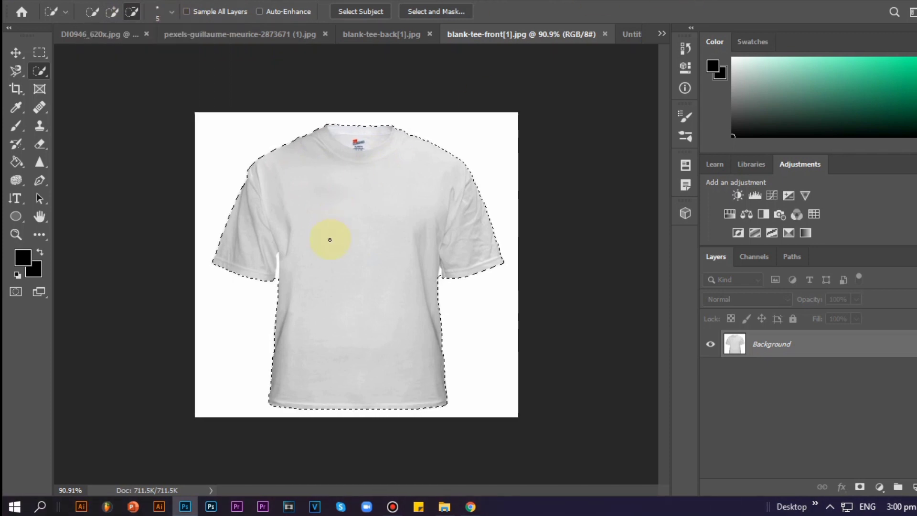
{"action": "left_click_drag", "start_coordinate": [277, 268], "coordinate": [282, 286]}
{"action": "scroll", "coordinate": [282, 287], "scroll_direction": "up", "scroll_amount": 5}
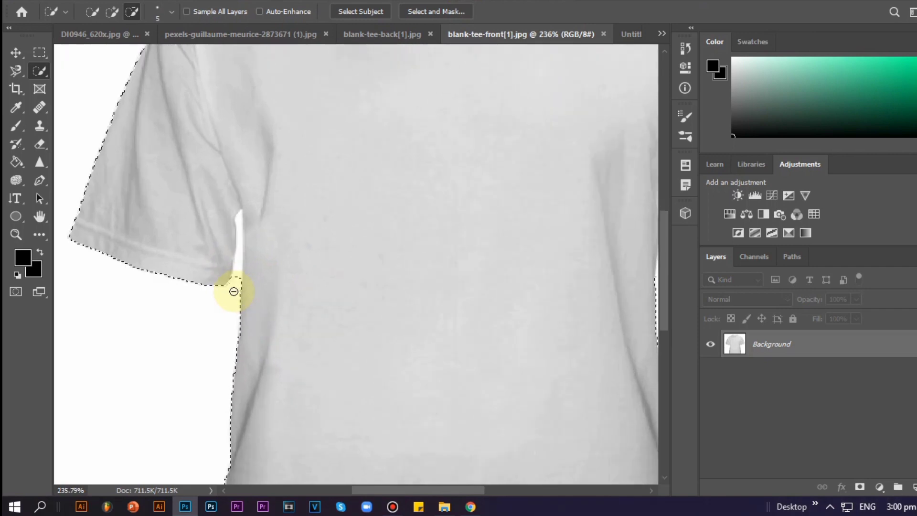
{"action": "left_click_drag", "start_coordinate": [235, 266], "coordinate": [238, 272]}
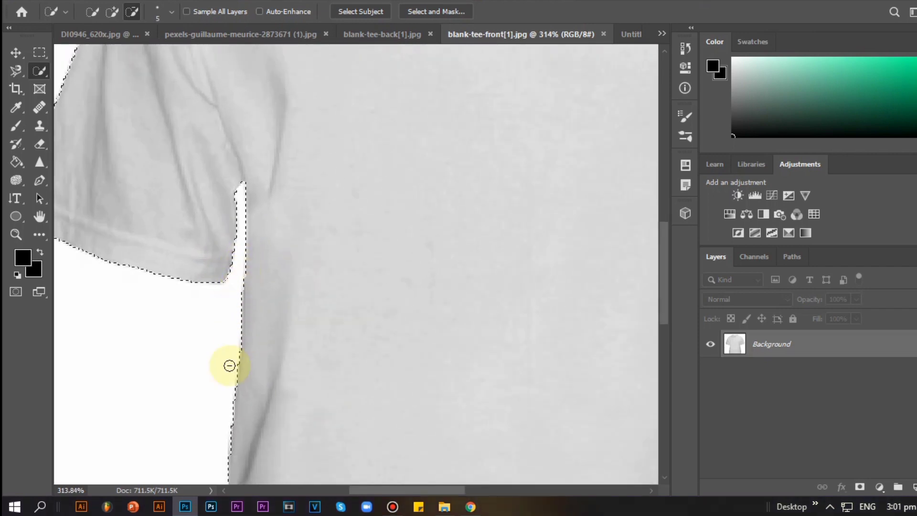
{"action": "left_click_drag", "start_coordinate": [436, 303], "coordinate": [30, 282]}
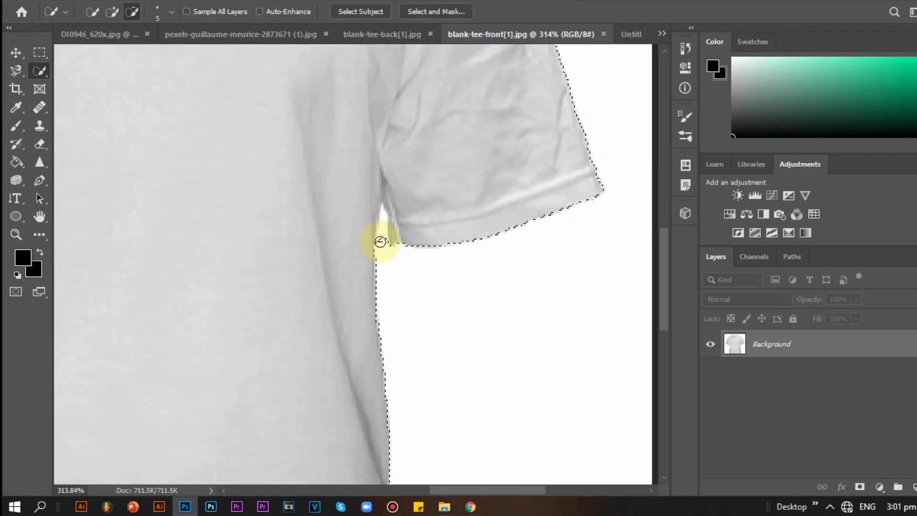
{"action": "left_click_drag", "start_coordinate": [385, 240], "coordinate": [389, 321]}
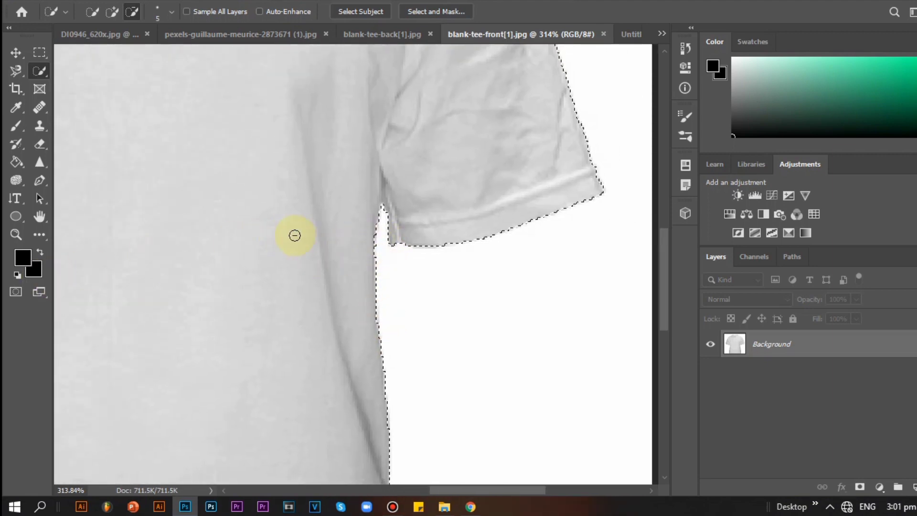
Inspect the selection outline around the shirt's collar and shoulders.
{"action": "scroll", "coordinate": [295, 236], "scroll_direction": "down", "scroll_amount": 5}
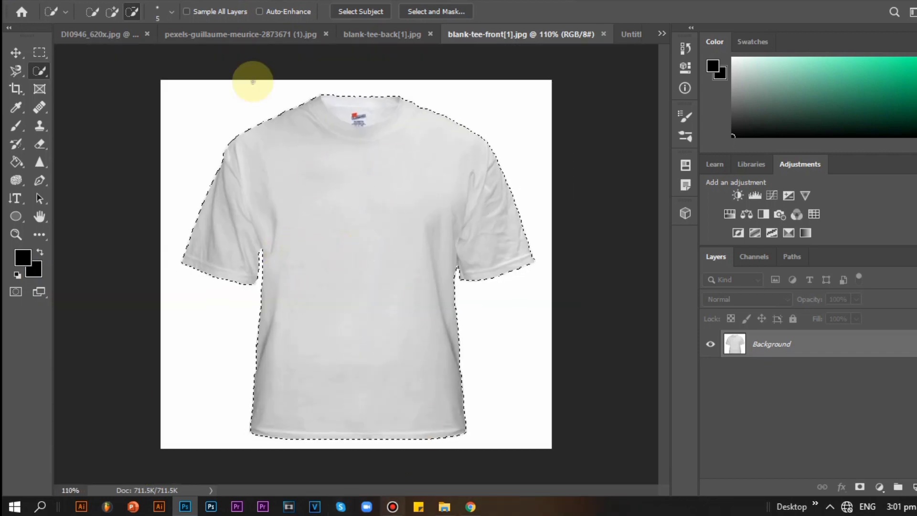
{"action": "scroll", "coordinate": [380, 187], "scroll_direction": "up", "scroll_amount": 6}
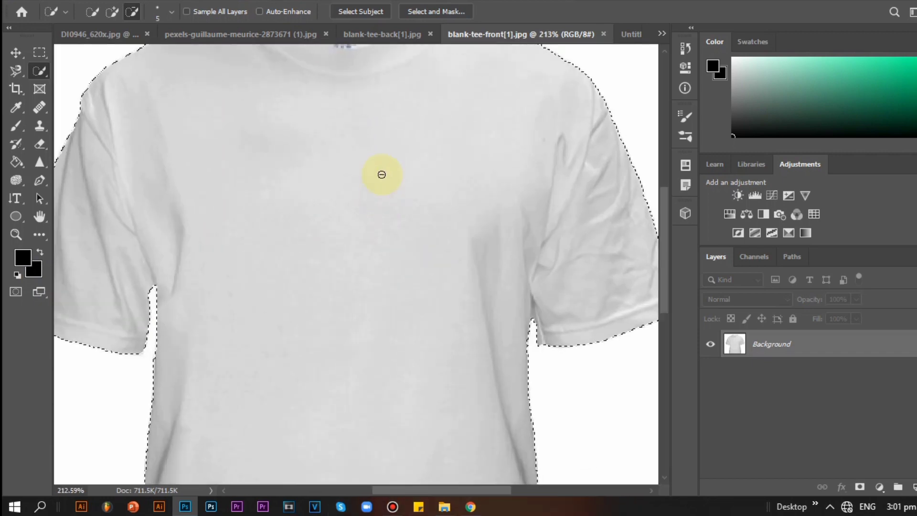
{"action": "key", "text": "alt+space"}
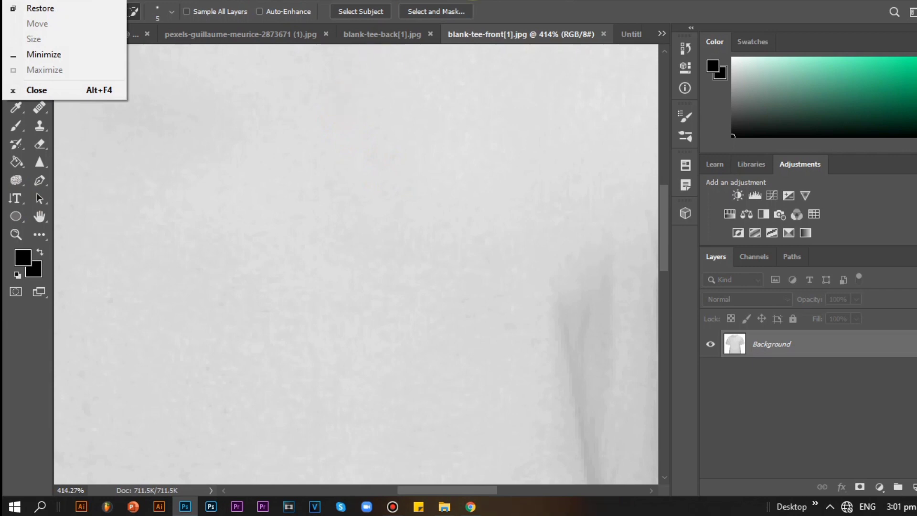
{"action": "key", "text": "Escape"}
{"action": "left_click_drag", "start_coordinate": [403, 149], "coordinate": [389, 409]}
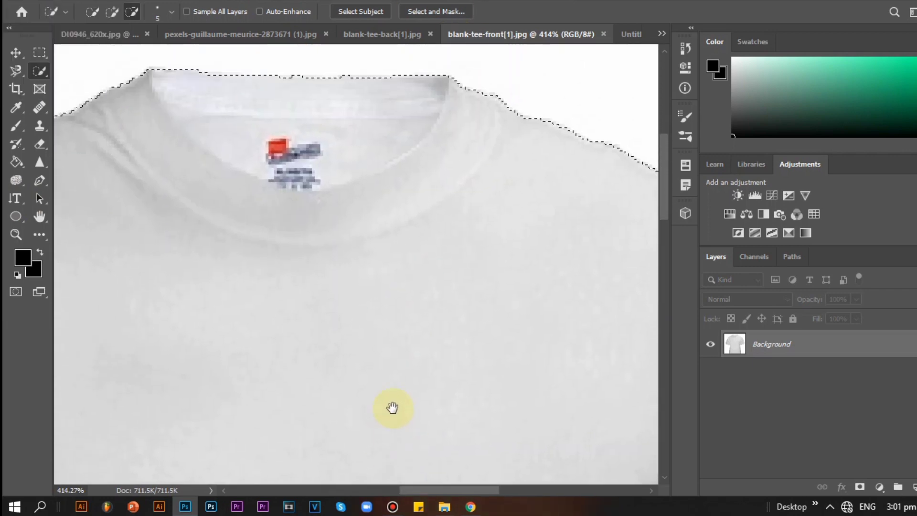
{"action": "scroll", "coordinate": [365, 235], "scroll_direction": "down", "scroll_amount": 2}
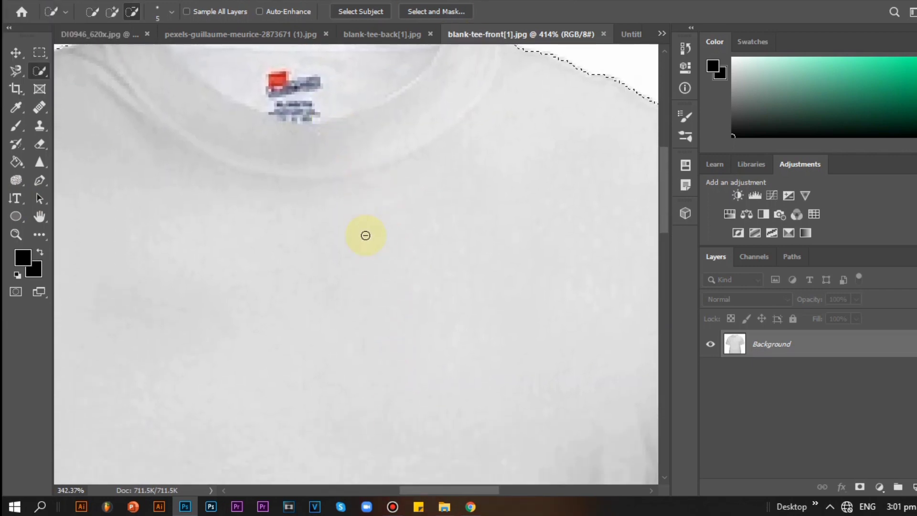
{"action": "scroll", "coordinate": [365, 235], "scroll_direction": "down", "scroll_amount": 5}
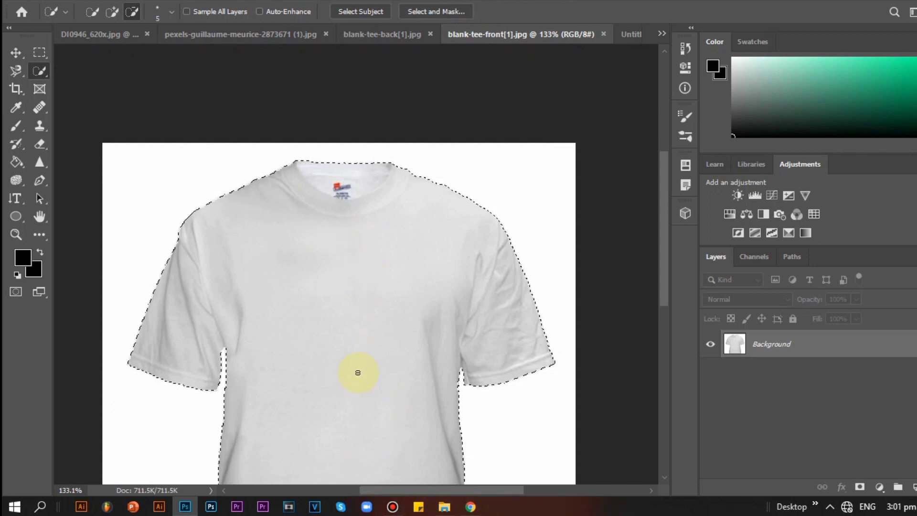
Paste the selected shirt into the Untitled-1 document and enlarge it to 843.82%, centred on the canvas.
{"action": "left_click", "coordinate": [637, 37]}
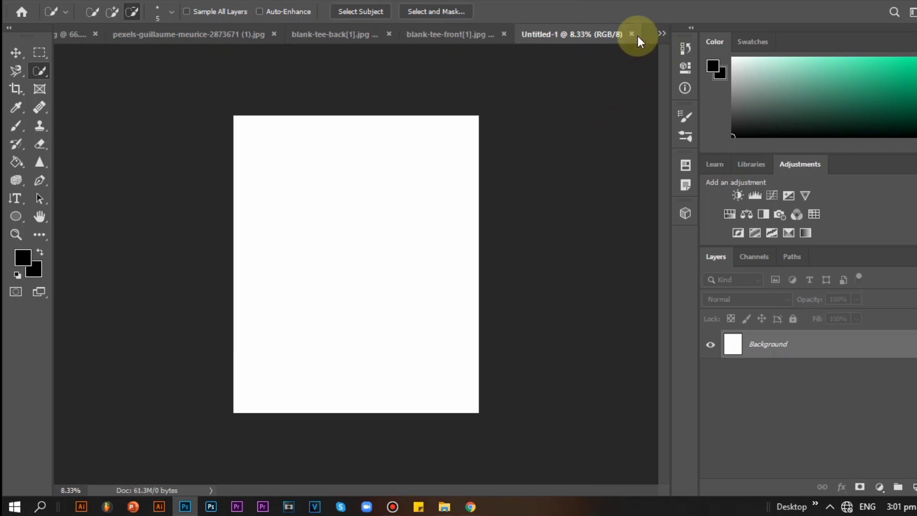
{"action": "left_click_drag", "start_coordinate": [512, 359], "coordinate": [512, 359]}
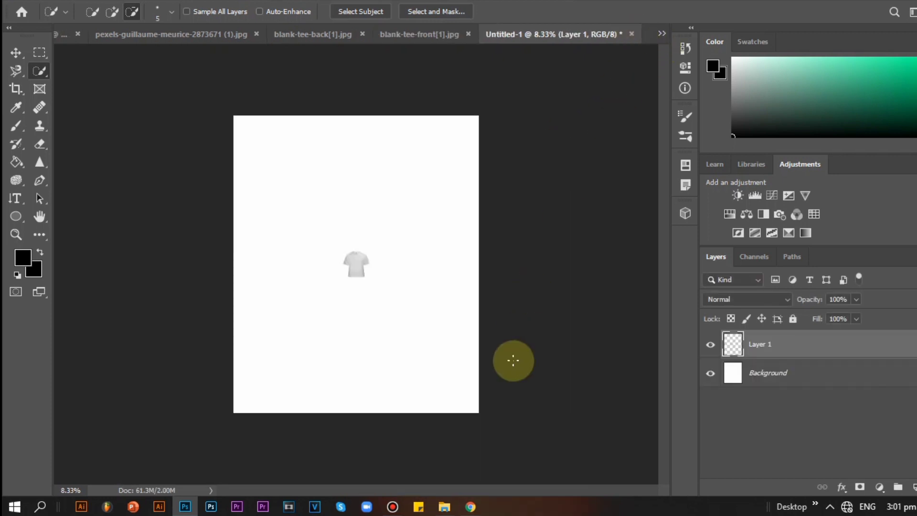
{"action": "left_click", "coordinate": [16, 52]}
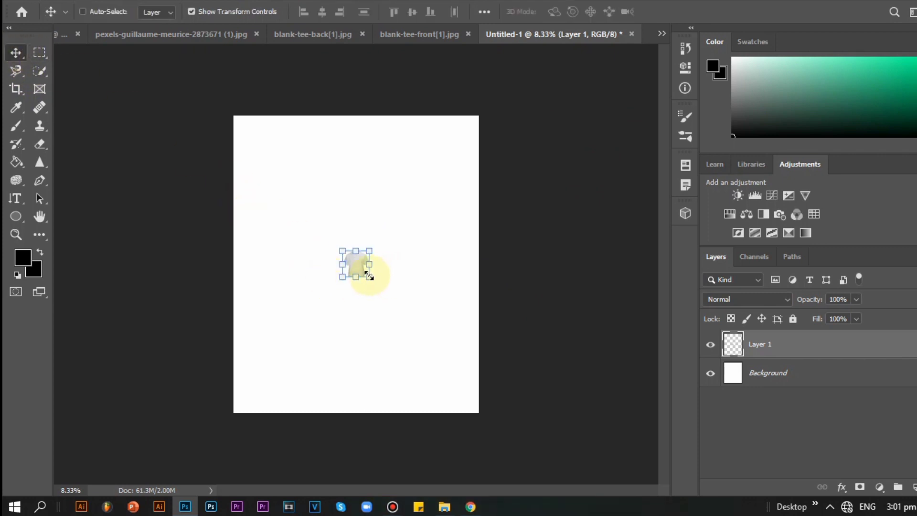
{"action": "left_click_drag", "start_coordinate": [369, 276], "coordinate": [533, 497]}
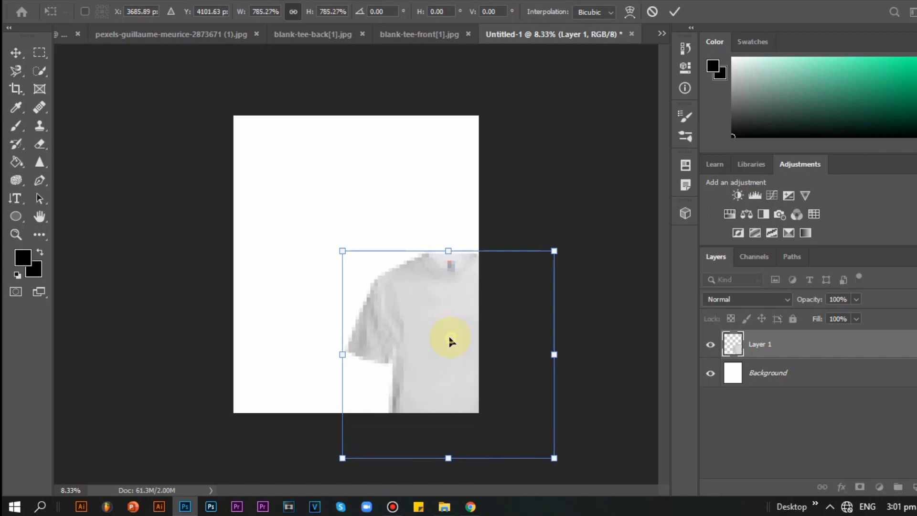
{"action": "left_click_drag", "start_coordinate": [450, 338], "coordinate": [359, 259]}
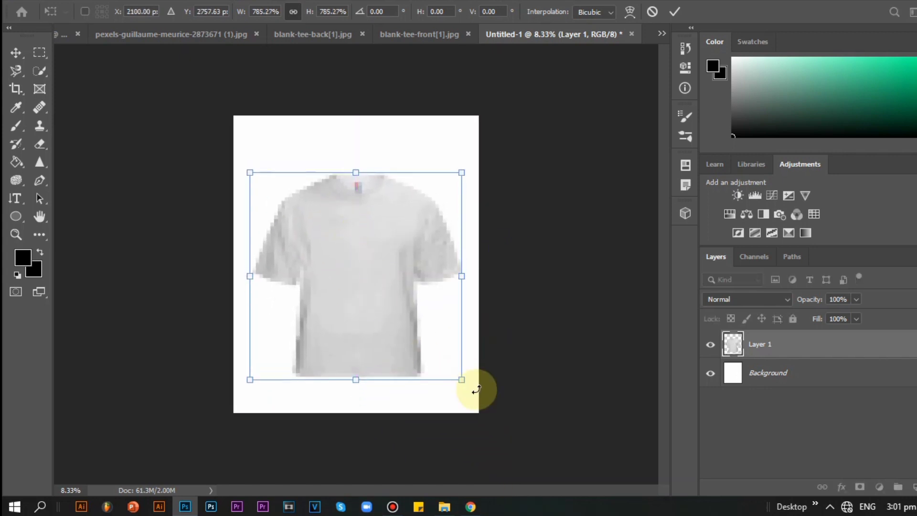
{"action": "left_click_drag", "start_coordinate": [463, 377], "coordinate": [467, 401]}
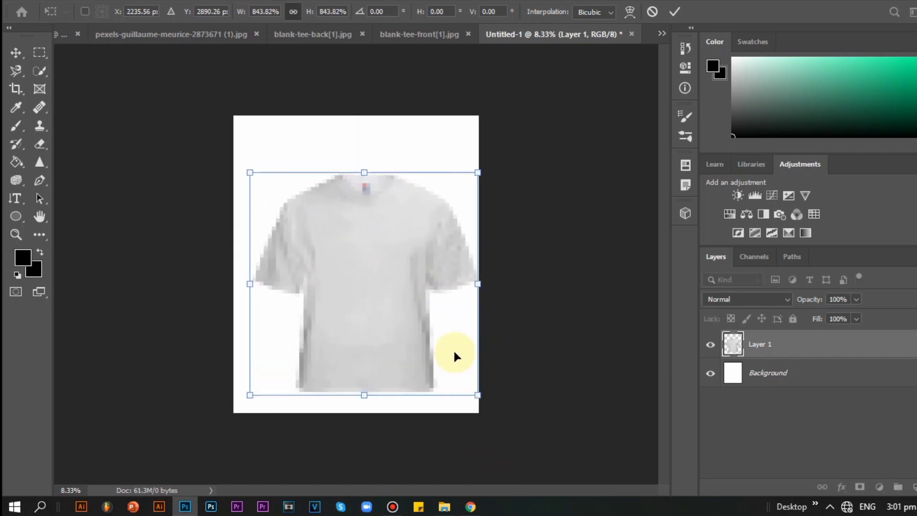
{"action": "left_click_drag", "start_coordinate": [454, 352], "coordinate": [364, 268]}
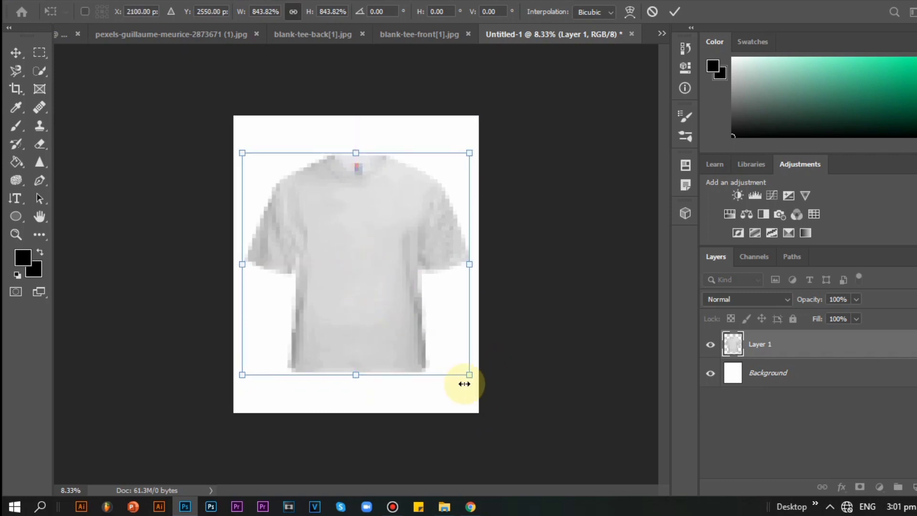
{"action": "key", "text": "Return"}
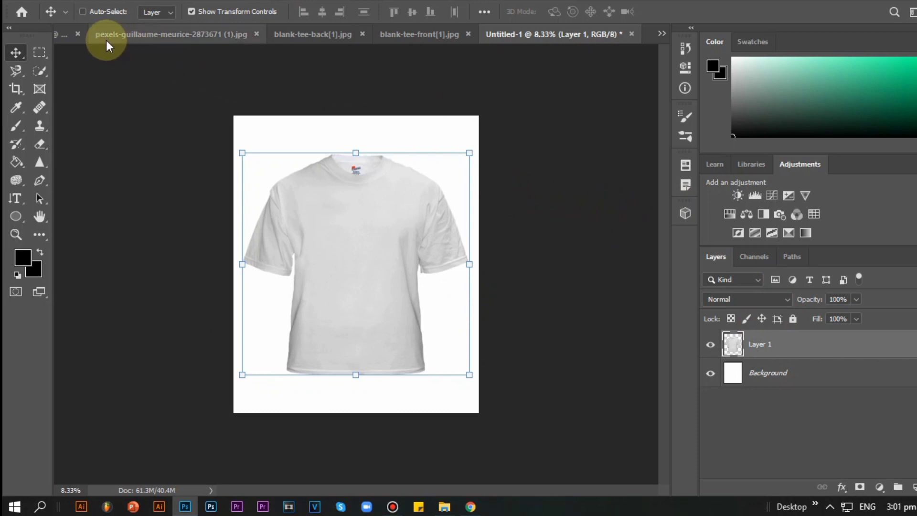
Copy the comic artwork from DI0946_620x.jpg and paste it above the shirt in Untitled-1.
{"action": "left_click", "coordinate": [662, 32]}
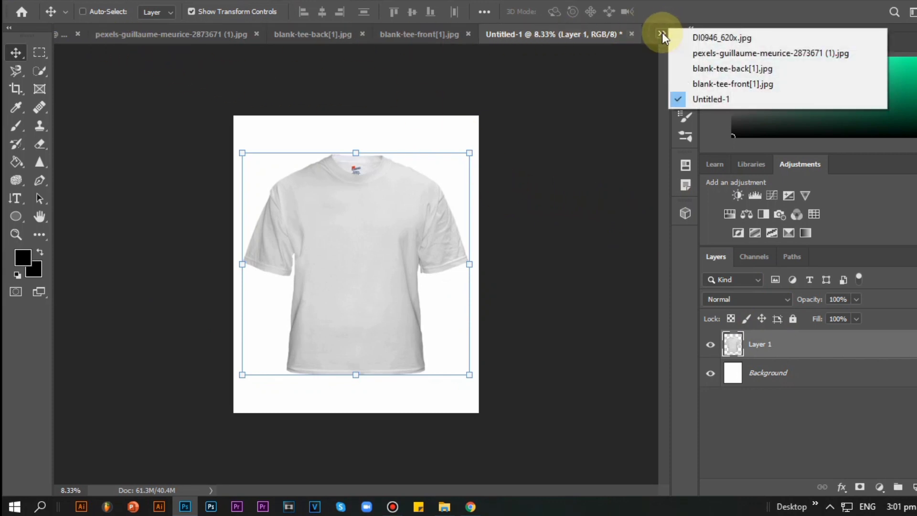
{"action": "left_click", "coordinate": [685, 33]}
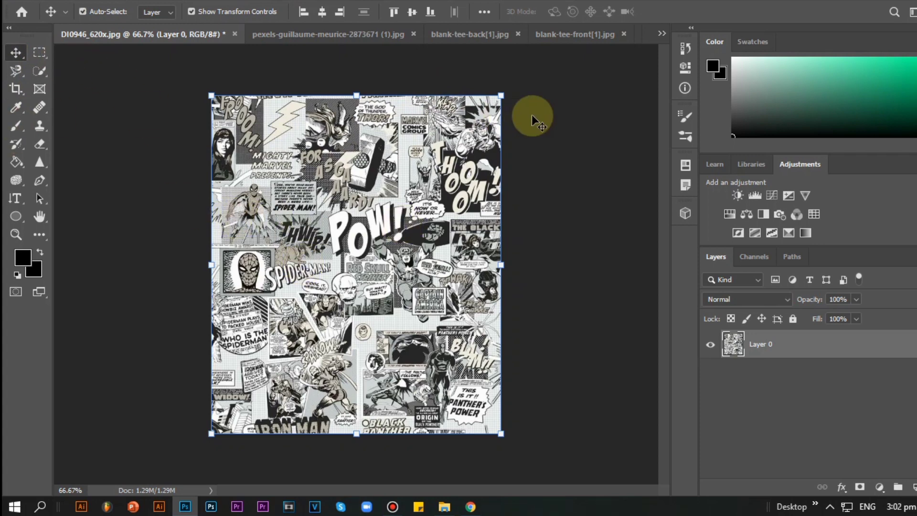
{"action": "key", "text": "ctrl"}
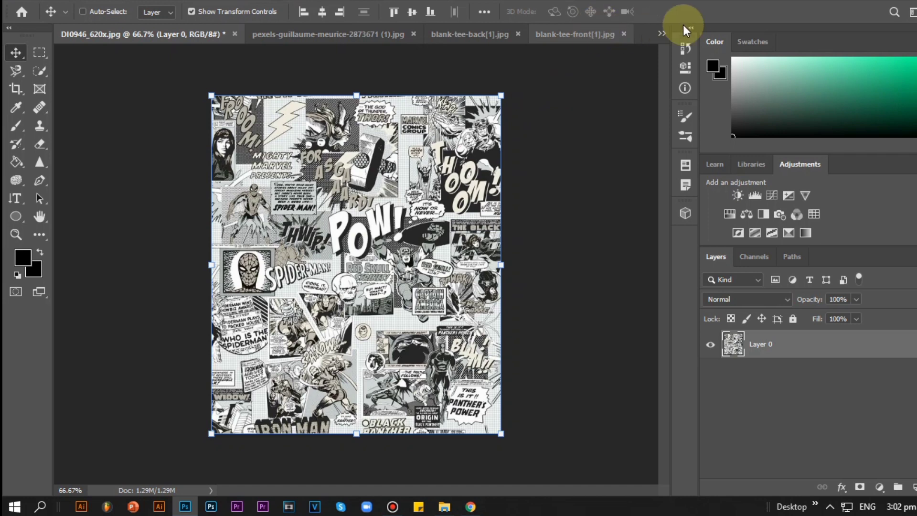
{"action": "left_click", "coordinate": [661, 33]}
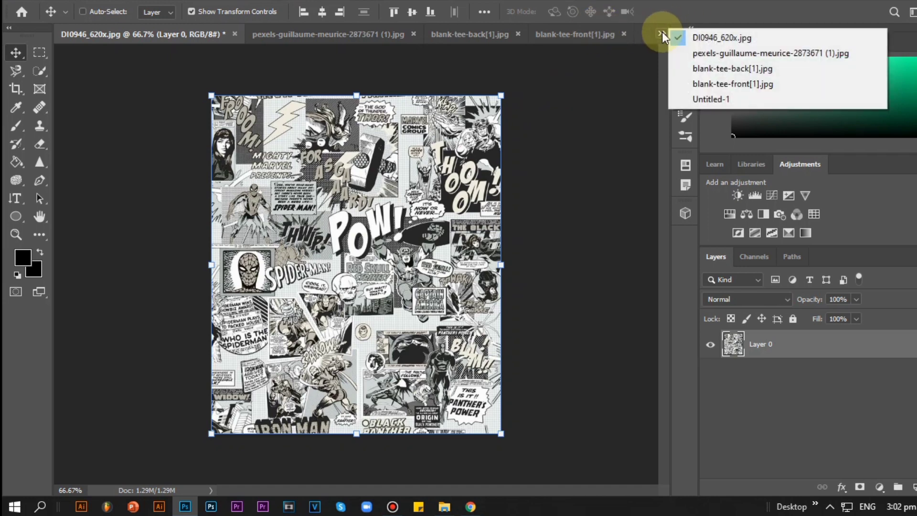
{"action": "left_click", "coordinate": [704, 98]}
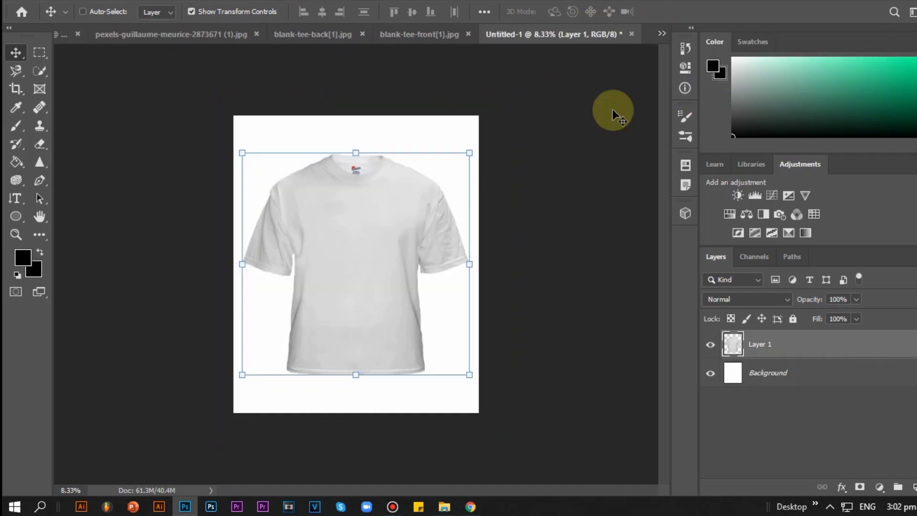
{"action": "key", "text": "ctrl+v"}
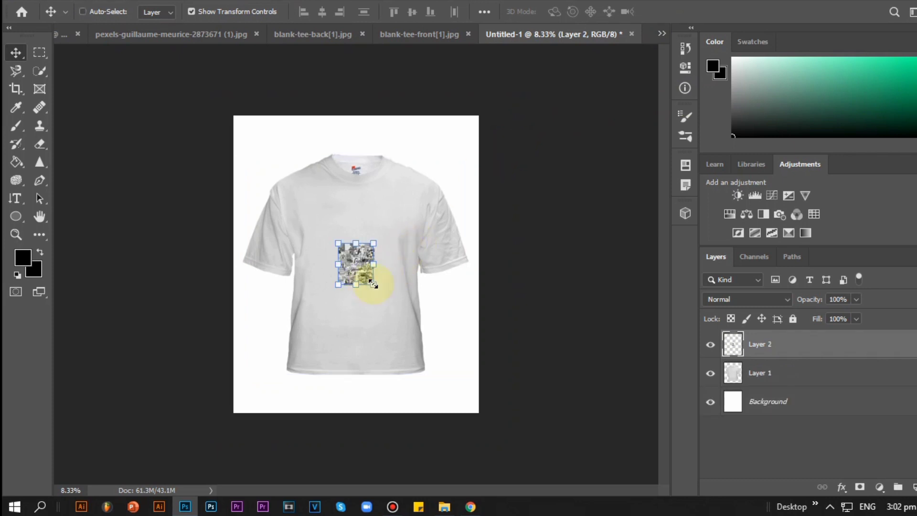
Enlarge the comic artwork to about 698% and align it with the canvas's upper-left corner so it covers the shirt.
{"action": "left_click_drag", "start_coordinate": [373, 284], "coordinate": [506, 436]}
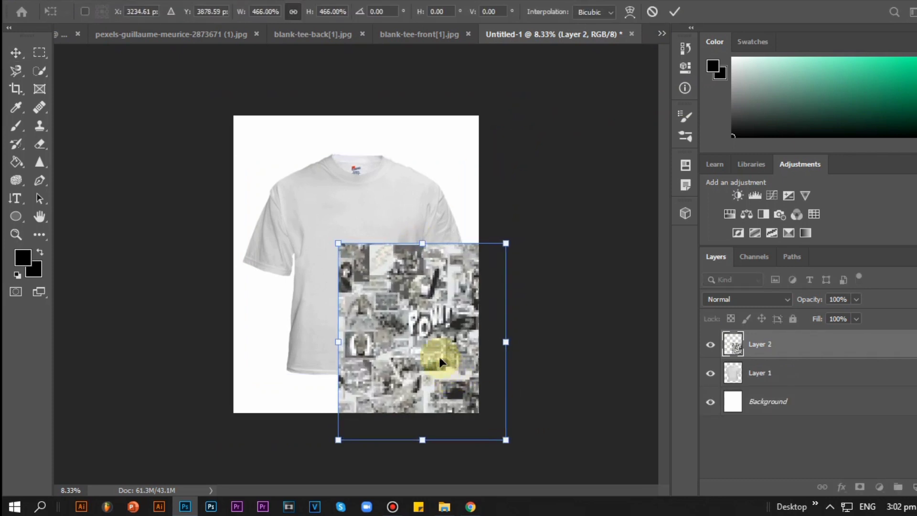
{"action": "left_click_drag", "start_coordinate": [440, 358], "coordinate": [344, 241]}
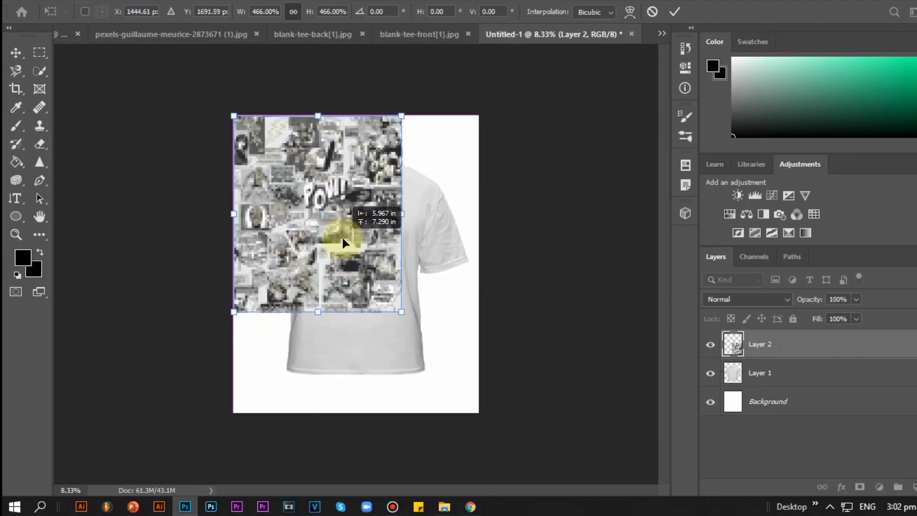
{"action": "left_click_drag", "start_coordinate": [403, 313], "coordinate": [474, 420]}
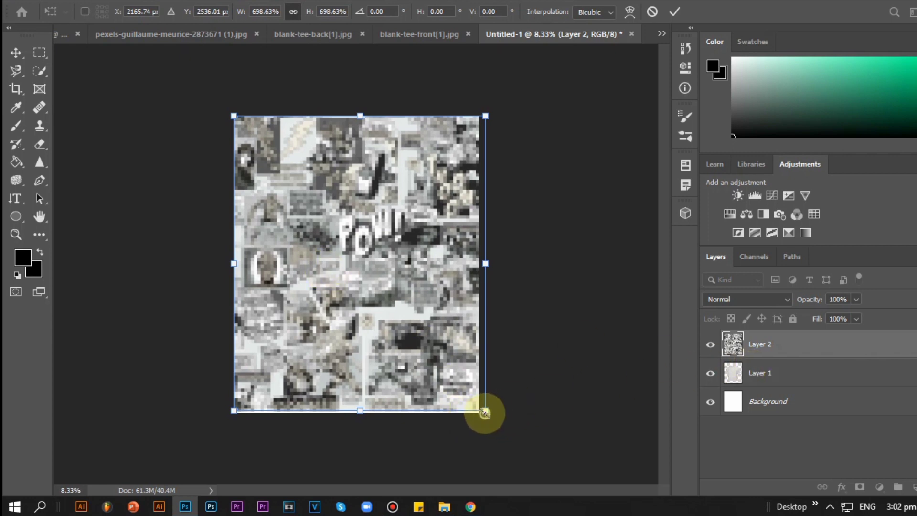
{"action": "left_click_drag", "start_coordinate": [484, 413], "coordinate": [482, 411]}
{"action": "key", "text": "Return"}
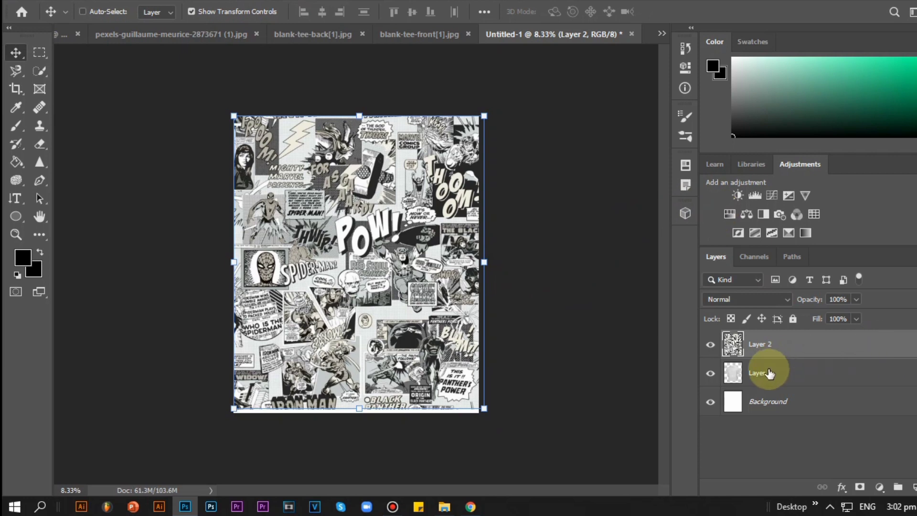
Set the layer filter type to Color and the comic layer's blend mode to Linear Light.
{"action": "left_click", "coordinate": [753, 281]}
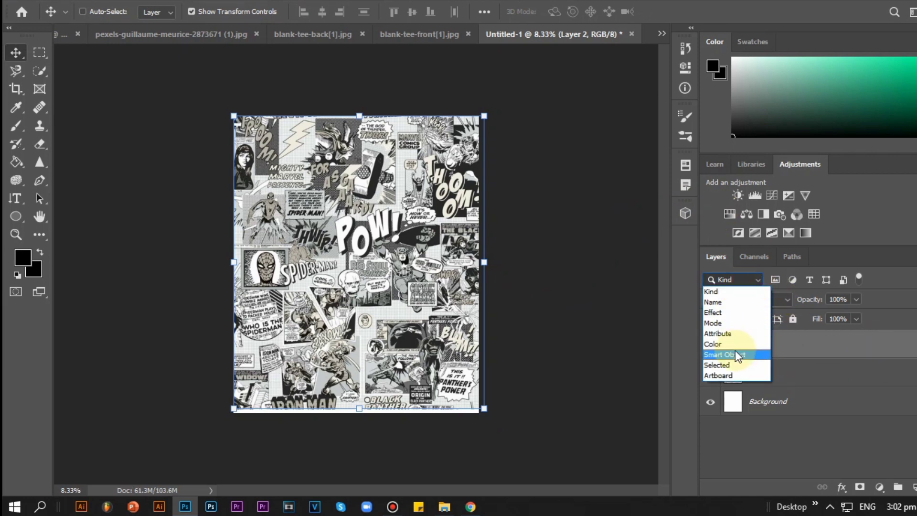
{"action": "left_click", "coordinate": [736, 345]}
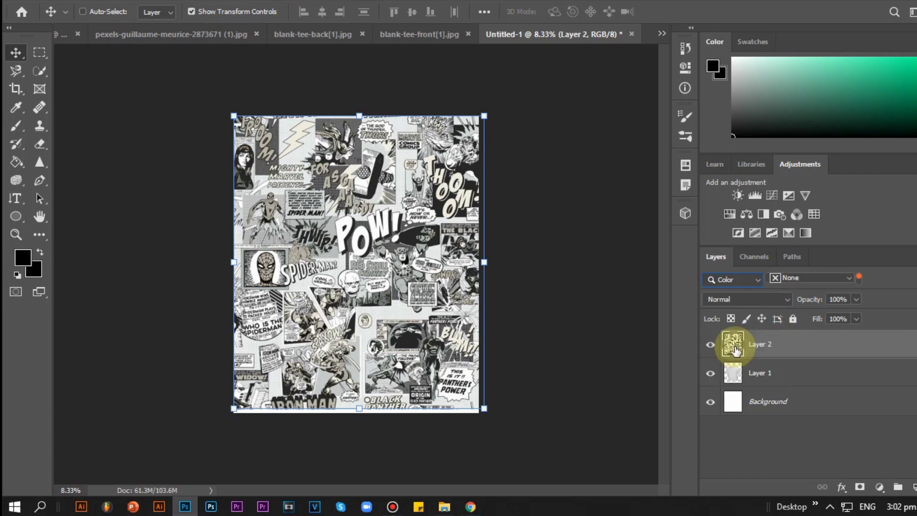
{"action": "left_click", "coordinate": [764, 301]}
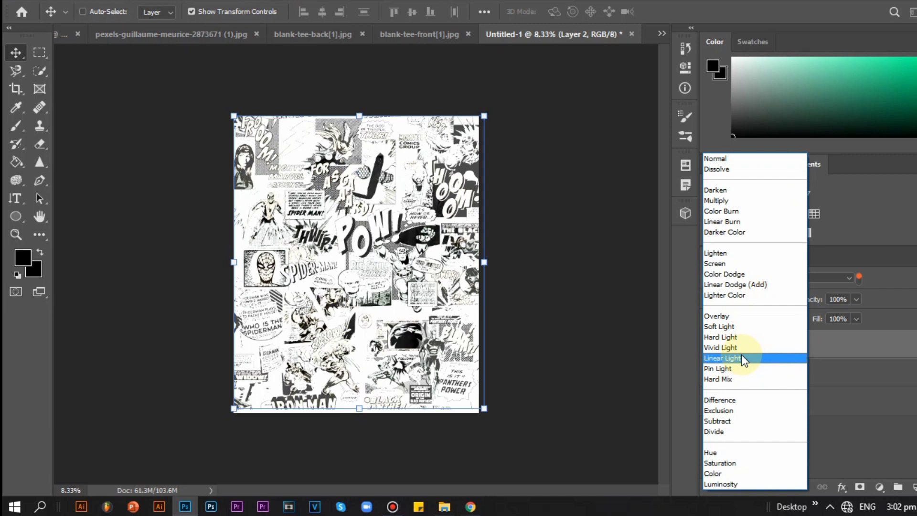
{"action": "left_click", "coordinate": [741, 358]}
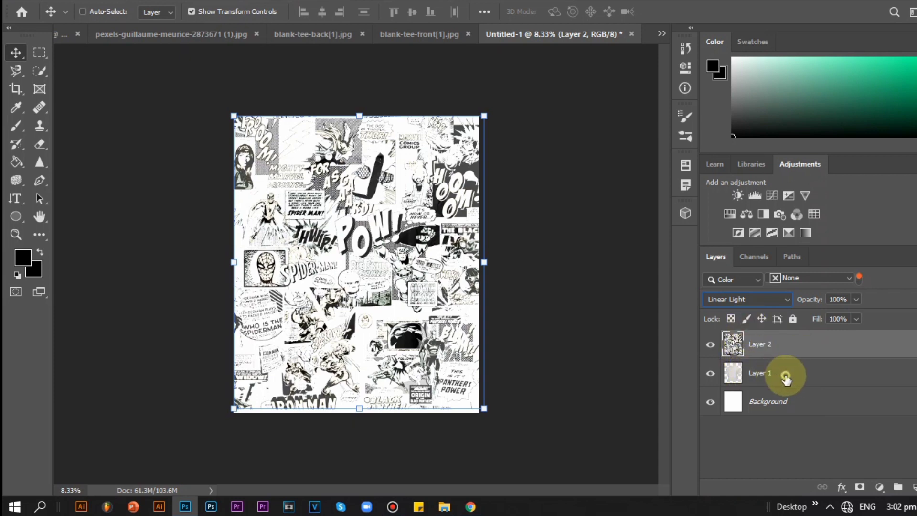
Bring the shirt layer above the artwork to select its outline with Select Subject, and move the comic layer back on top.
{"action": "left_click_drag", "start_coordinate": [785, 377], "coordinate": [786, 339]}
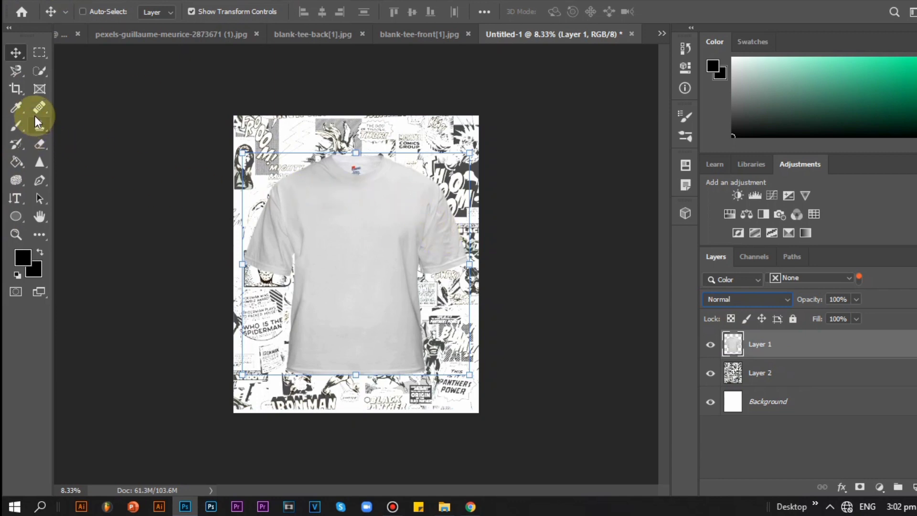
{"action": "left_click", "coordinate": [39, 71]}
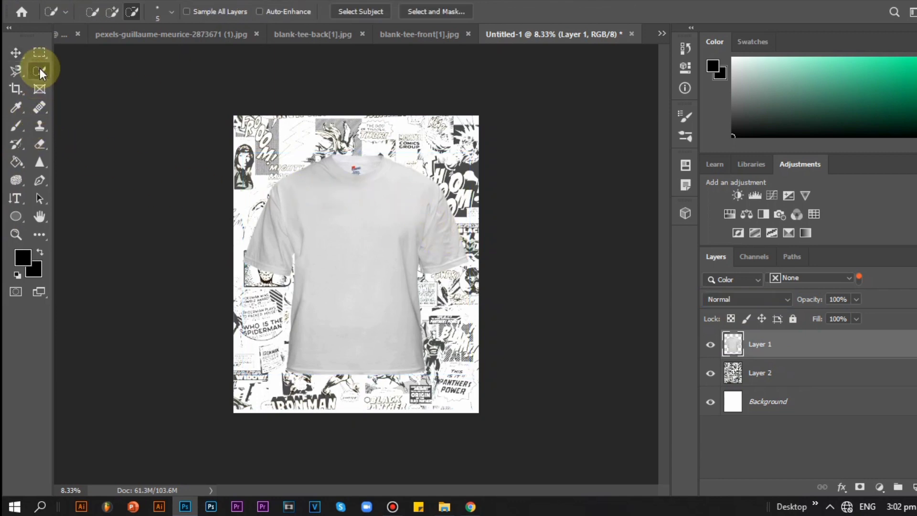
{"action": "left_click", "coordinate": [380, 12]}
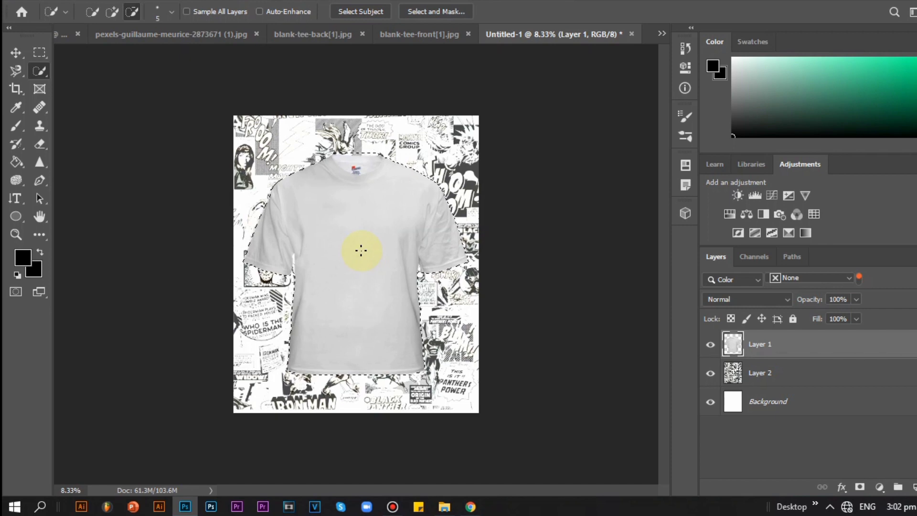
{"action": "left_click_drag", "start_coordinate": [763, 370], "coordinate": [769, 340]}
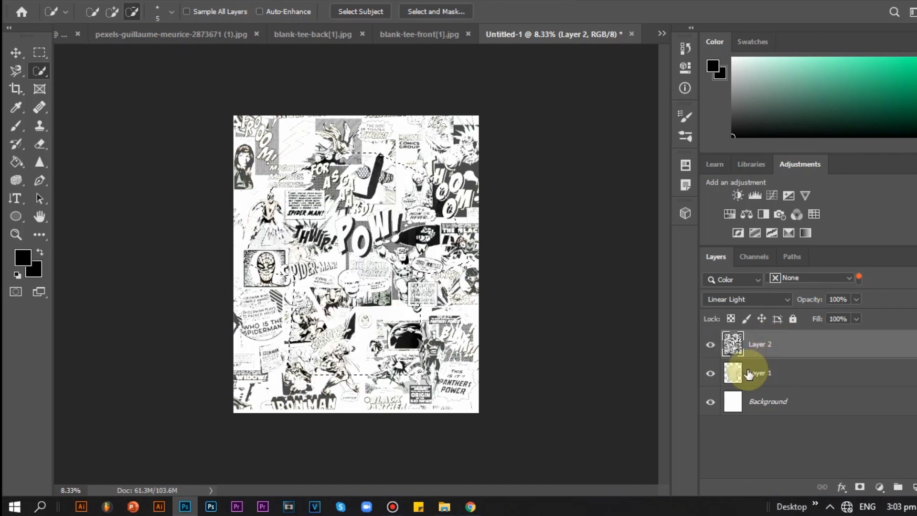
Reduce the comic artwork to the shirt shape by cutting out the selected area and pasting it in place of the deleted remainder.
{"action": "key", "text": "Delete"}
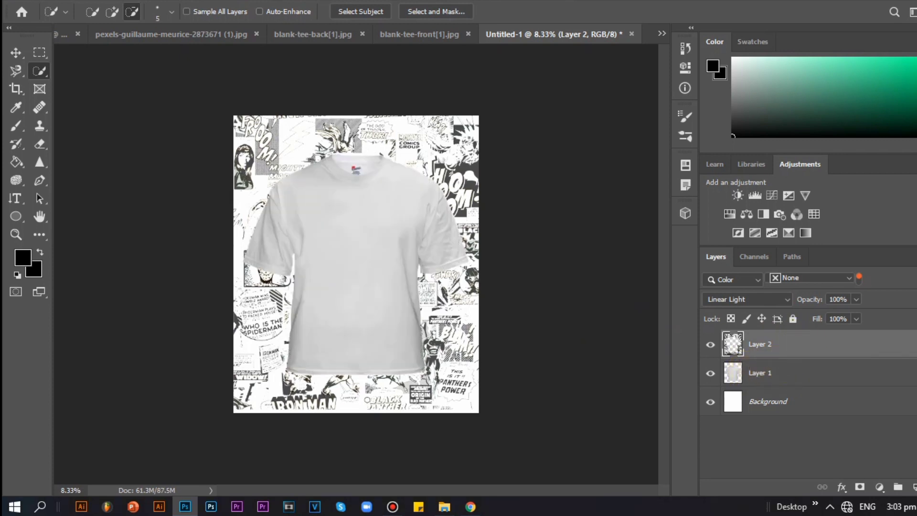
{"action": "left_click", "coordinate": [912, 486]}
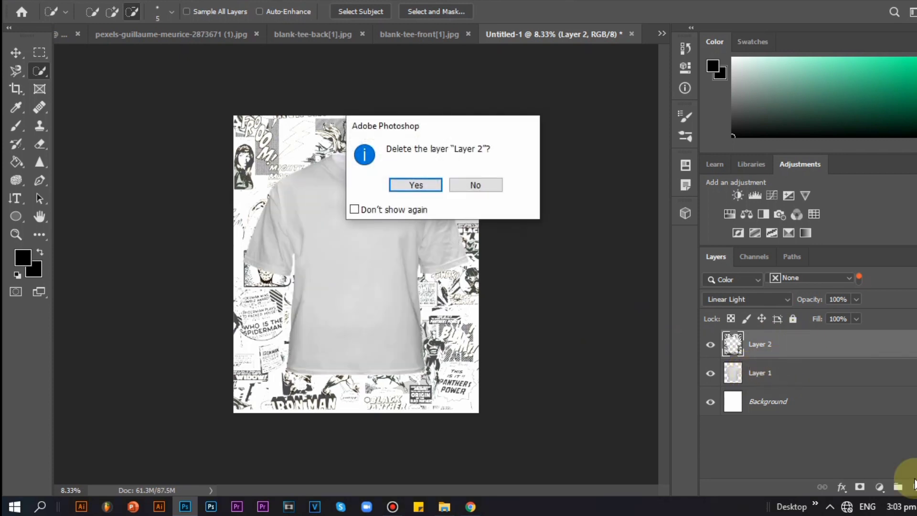
{"action": "left_click", "coordinate": [415, 183]}
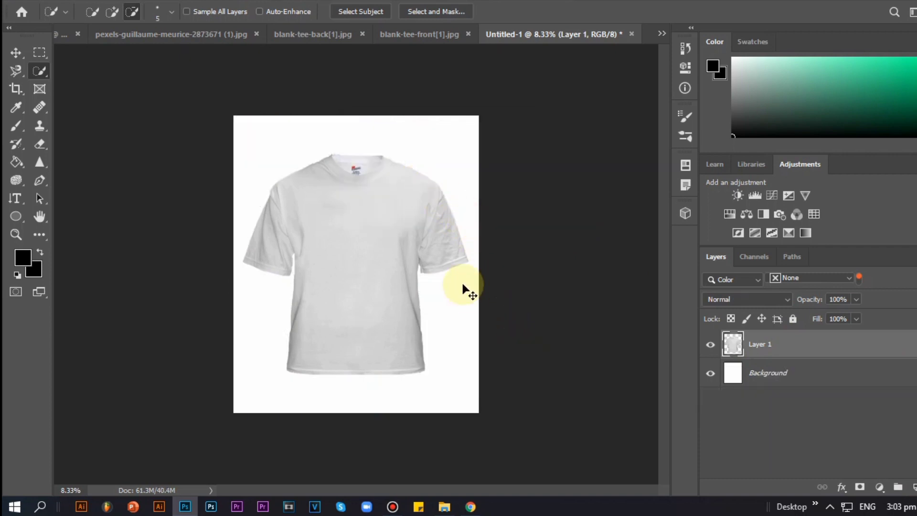
{"action": "key", "text": "ctrl+z"}
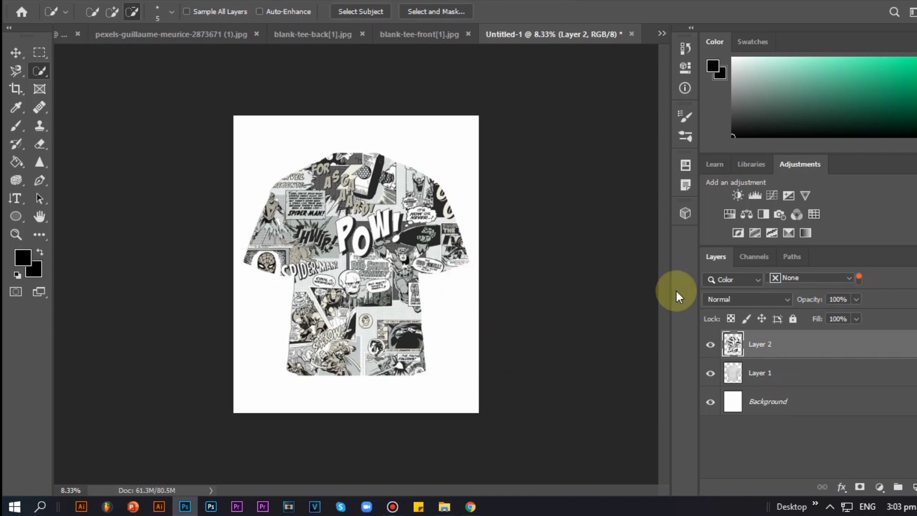
Set the blend mode of the shirt-shaped comic layer to Linear Light.
{"action": "scroll", "coordinate": [465, 335], "scroll_direction": "up", "scroll_amount": 1}
{"action": "scroll", "coordinate": [465, 336], "scroll_direction": "up", "scroll_amount": 1}
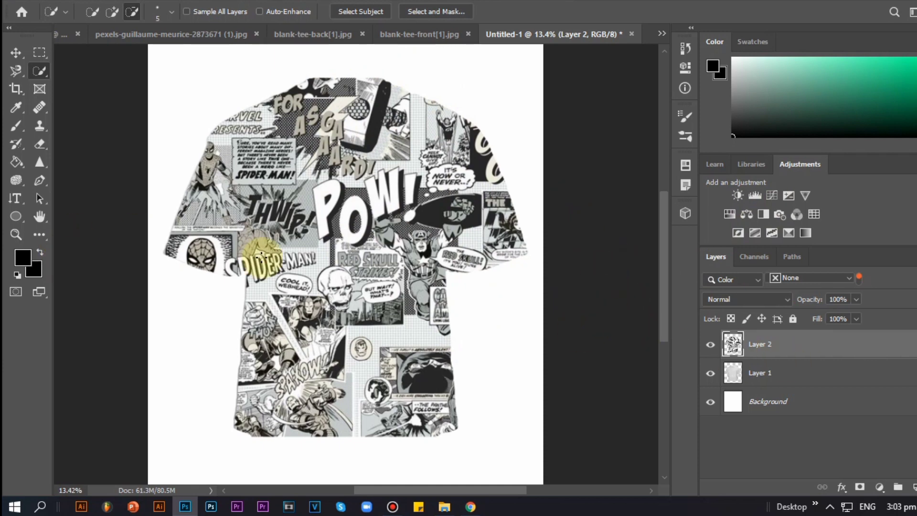
{"action": "left_click", "coordinate": [767, 296]}
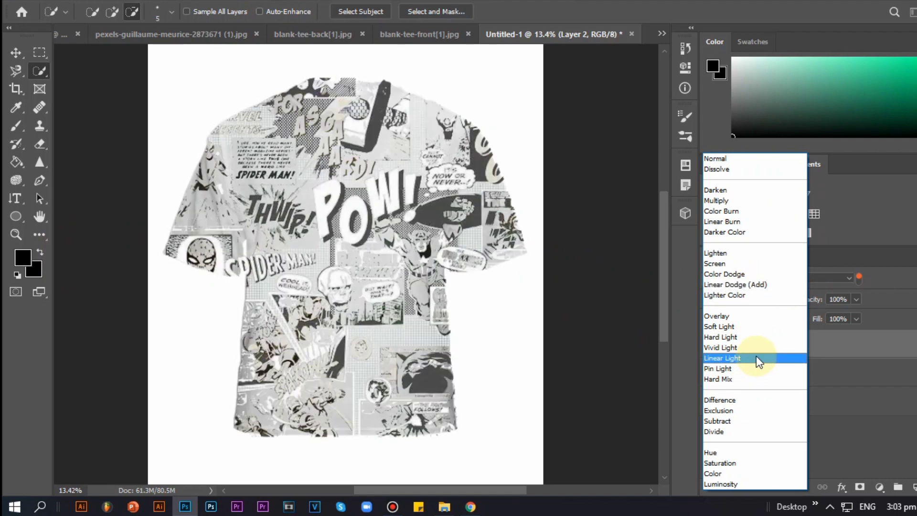
{"action": "left_click", "coordinate": [756, 358]}
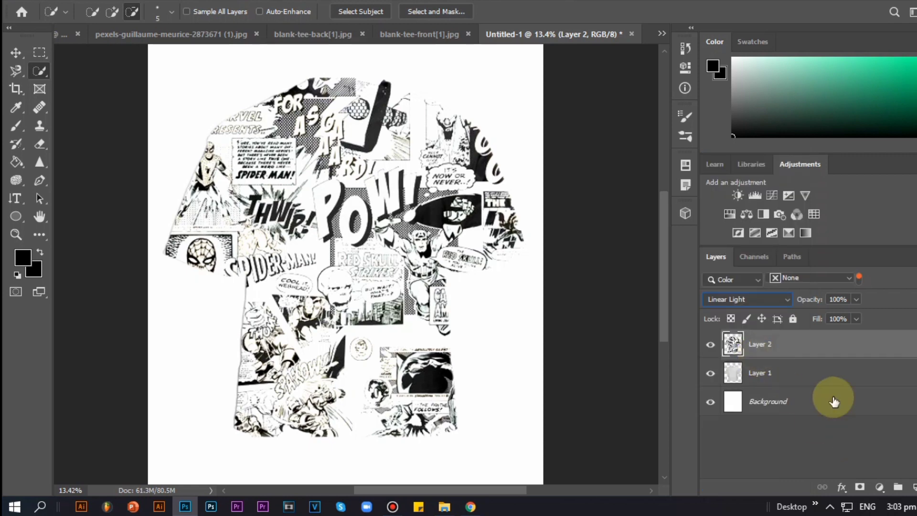
Try a fill of 59% on the comic layer, and bring the layer back to full strength with 100% opacity.
{"action": "left_click", "coordinate": [775, 446]}
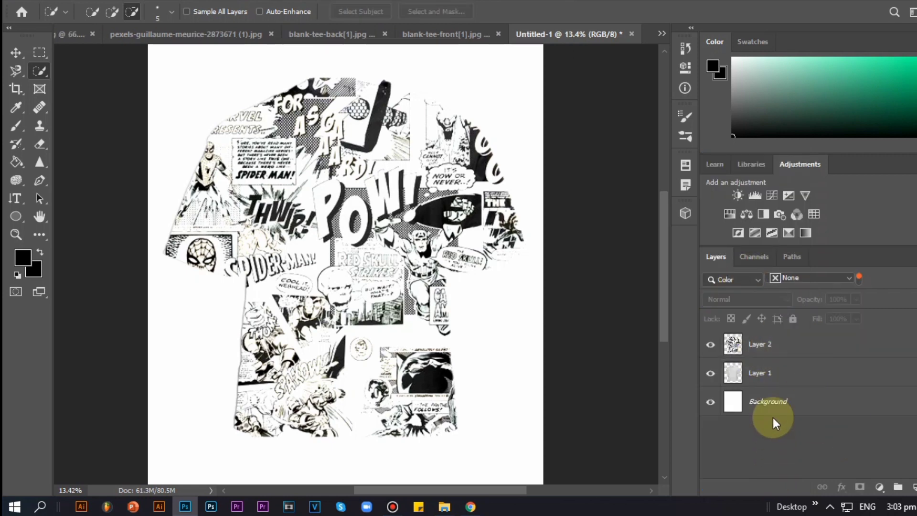
{"action": "left_click", "coordinate": [733, 343]}
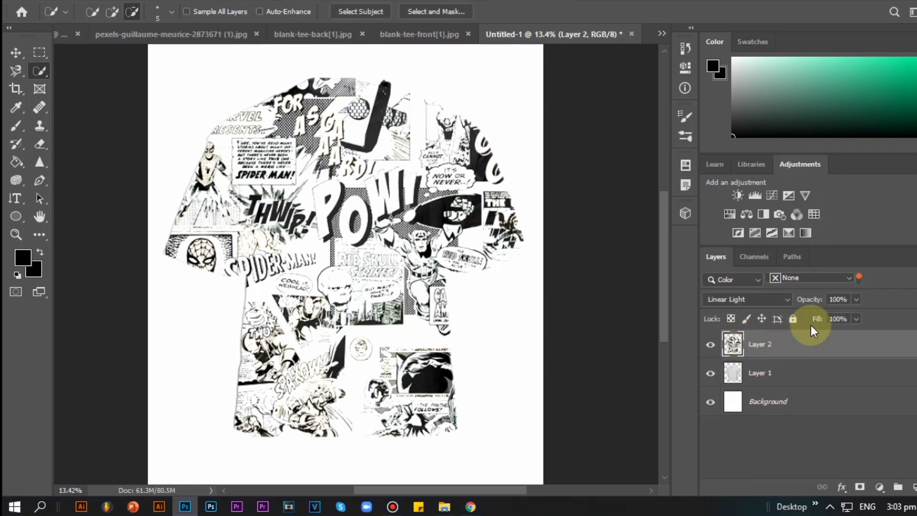
{"action": "left_click", "coordinate": [855, 318]}
{"action": "left_click_drag", "start_coordinate": [854, 331], "coordinate": [830, 336]}
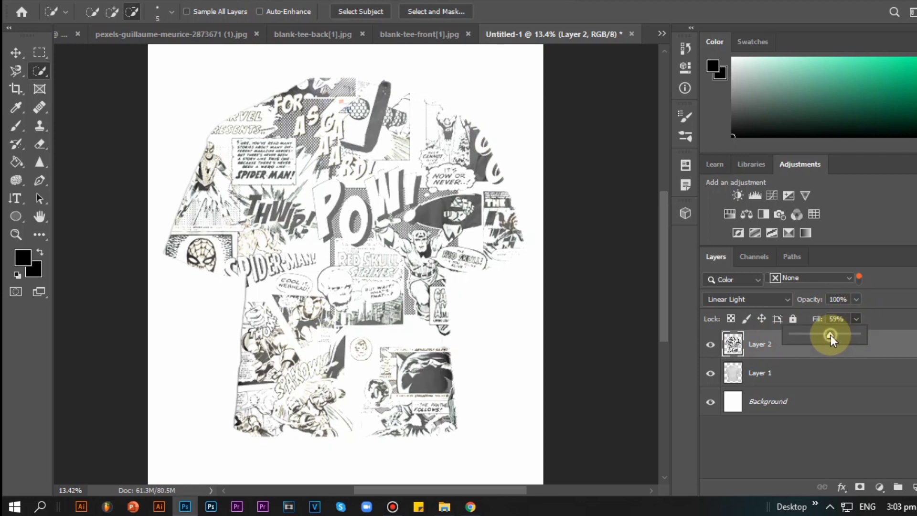
{"action": "left_click", "coordinate": [855, 299]}
{"action": "left_click_drag", "start_coordinate": [841, 315], "coordinate": [898, 313]}
{"action": "left_click_drag", "start_coordinate": [817, 326], "coordinate": [874, 322]}
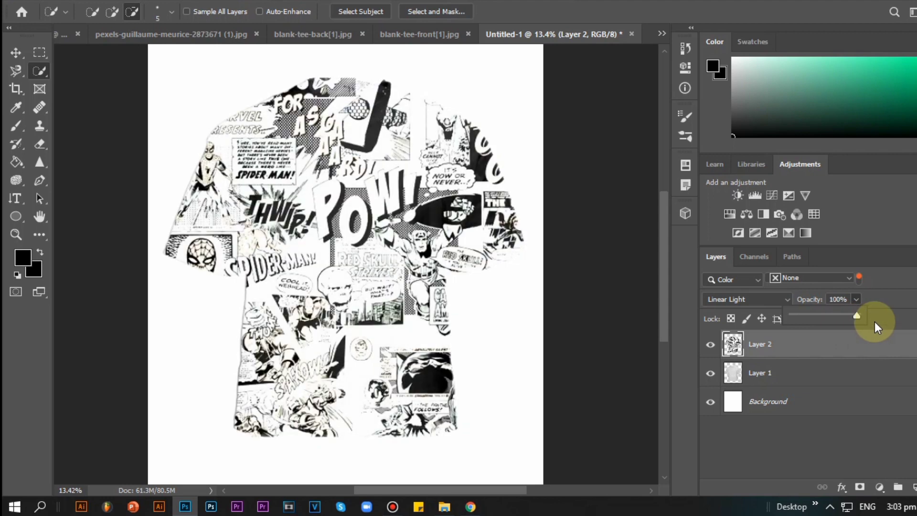
Delete the white Background layer.
{"action": "left_click", "coordinate": [778, 407]}
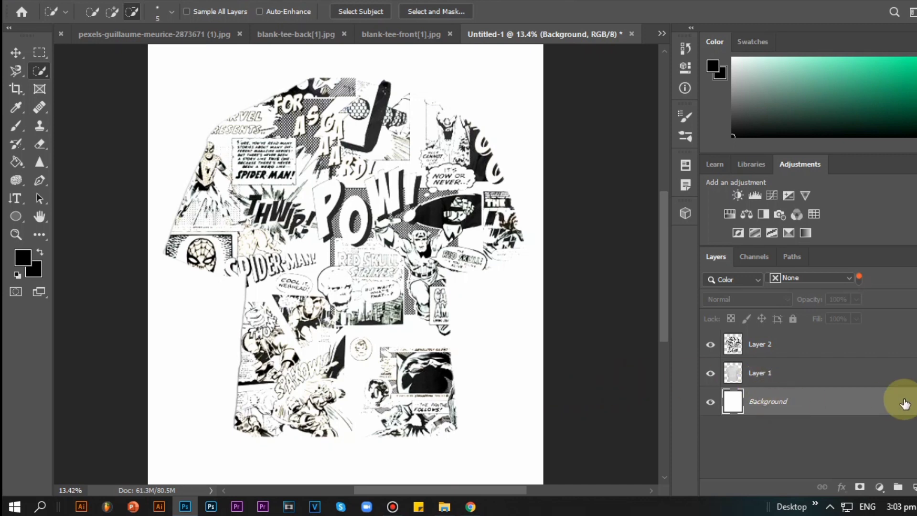
{"action": "key", "text": "Delete"}
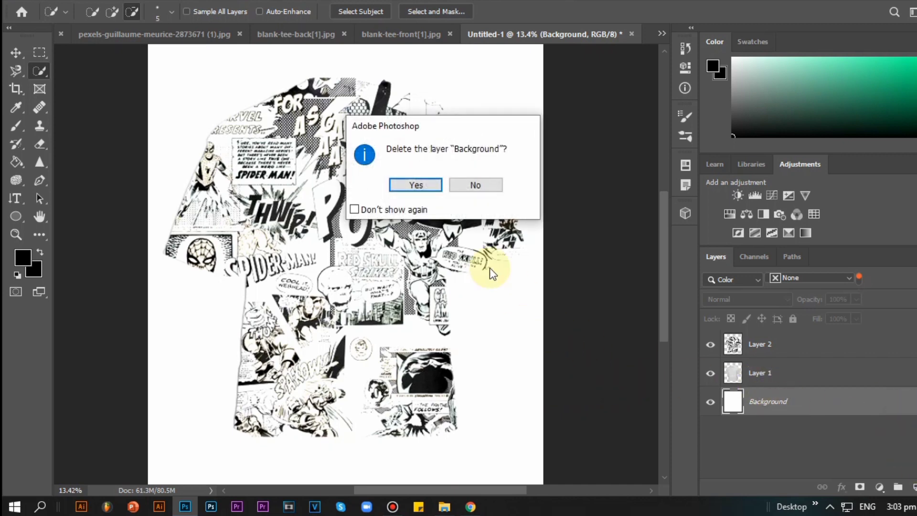
{"action": "left_click", "coordinate": [415, 185]}
{"action": "scroll", "coordinate": [419, 195], "scroll_direction": "down", "scroll_amount": 1}
{"action": "key", "text": "ctrl+minus"}
{"action": "key", "text": "ctrl+minus"}
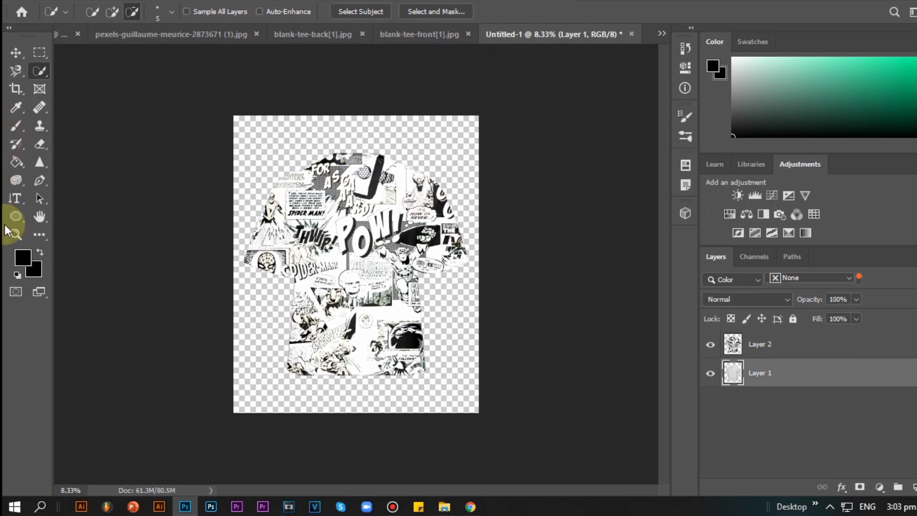
Draw a black five-sided polygon that covers the whole canvas and move it beneath the shirt layer as the backdrop.
{"action": "left_click", "coordinate": [16, 216]}
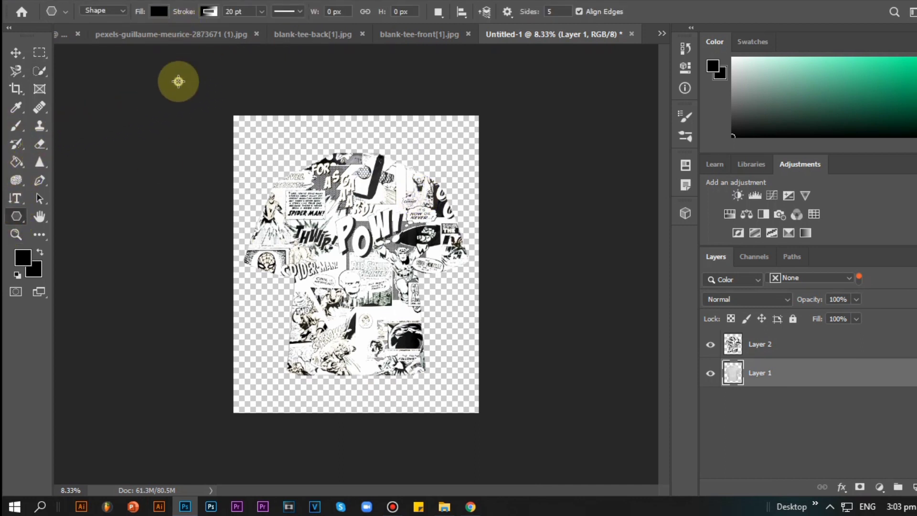
{"action": "left_click_drag", "start_coordinate": [180, 81], "coordinate": [522, 505]}
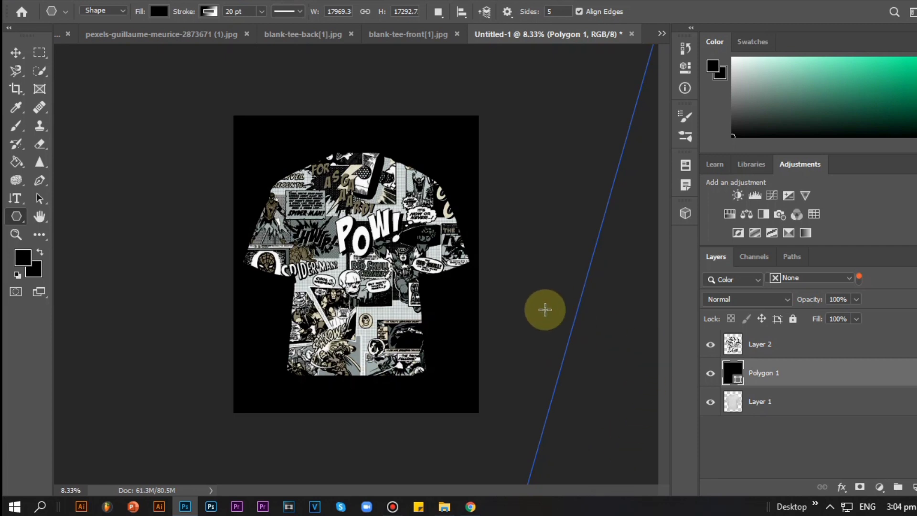
{"action": "scroll", "coordinate": [525, 317], "scroll_direction": "up", "scroll_amount": 2}
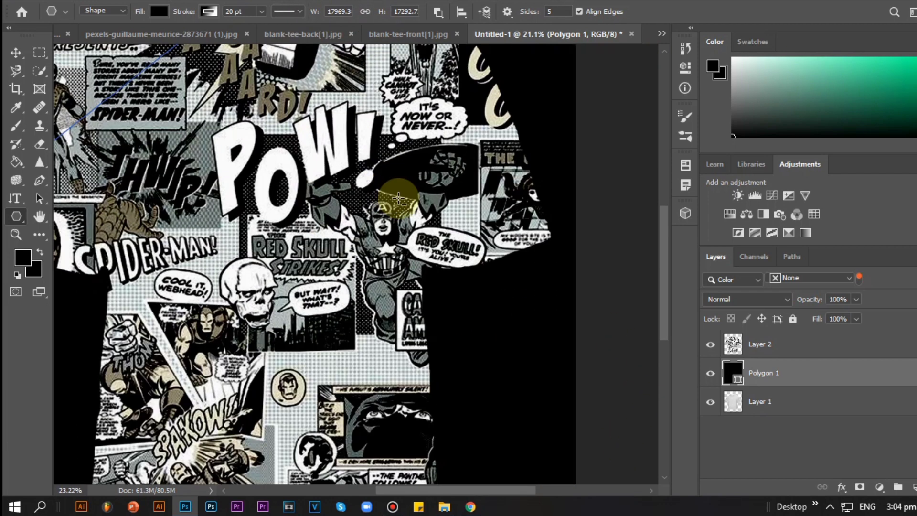
{"action": "scroll", "coordinate": [388, 210], "scroll_direction": "up", "scroll_amount": 2}
{"action": "left_click", "coordinate": [13, 50]}
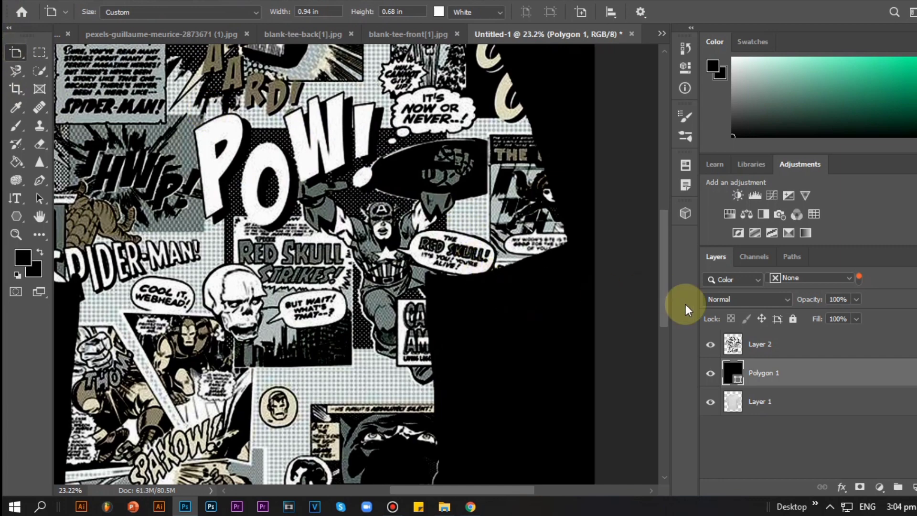
{"action": "left_click_drag", "start_coordinate": [785, 383], "coordinate": [784, 423]}
{"action": "key", "text": "v"}
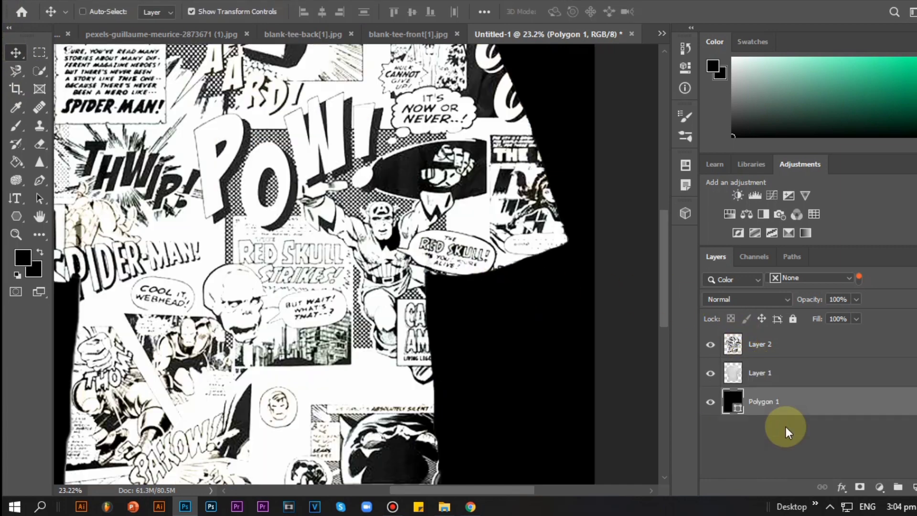
Select the shirt layer, keep its blend mode at Normal, and set the layer filter type back to Kind.
{"action": "left_click", "coordinate": [794, 351]}
{"action": "left_click", "coordinate": [763, 377]}
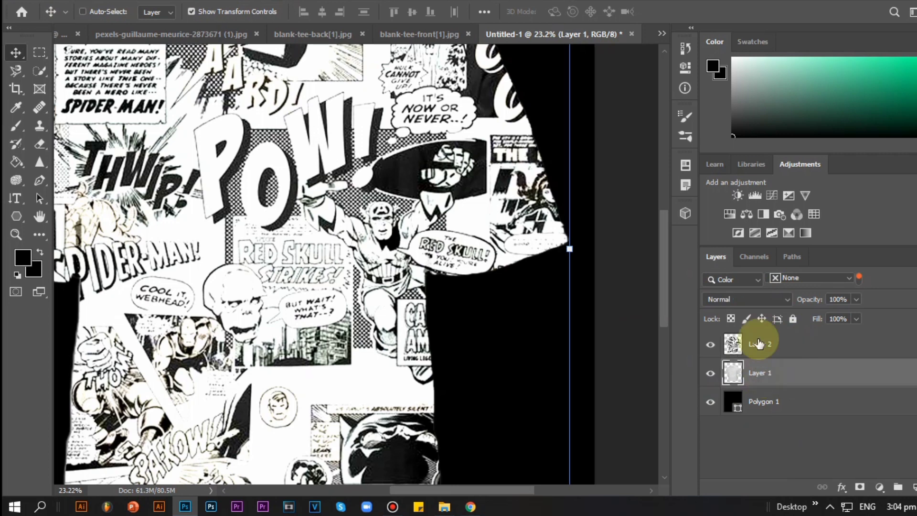
{"action": "left_click", "coordinate": [769, 299]}
{"action": "left_click", "coordinate": [852, 424]}
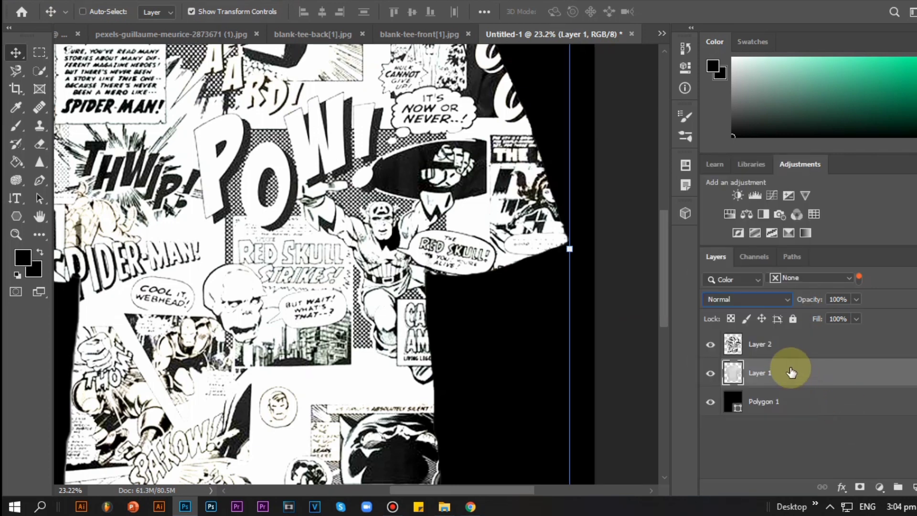
{"action": "left_click", "coordinate": [749, 281]}
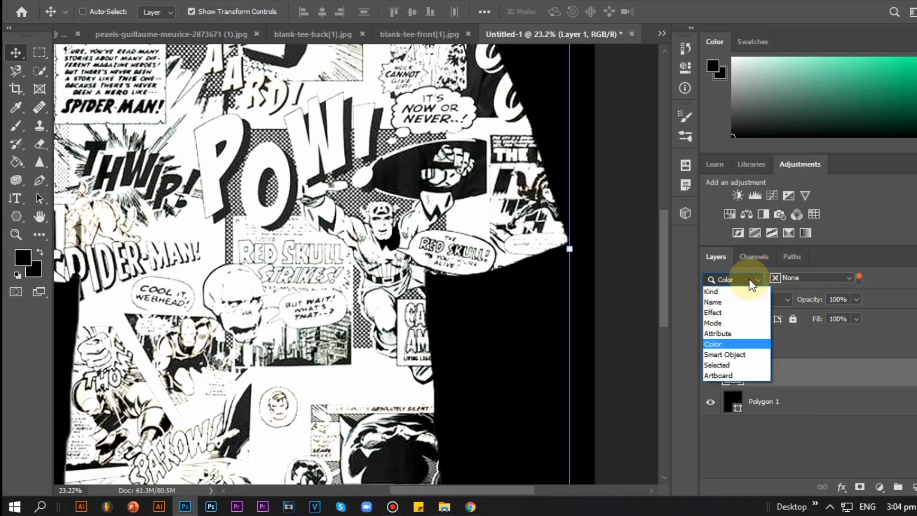
{"action": "left_click", "coordinate": [748, 291]}
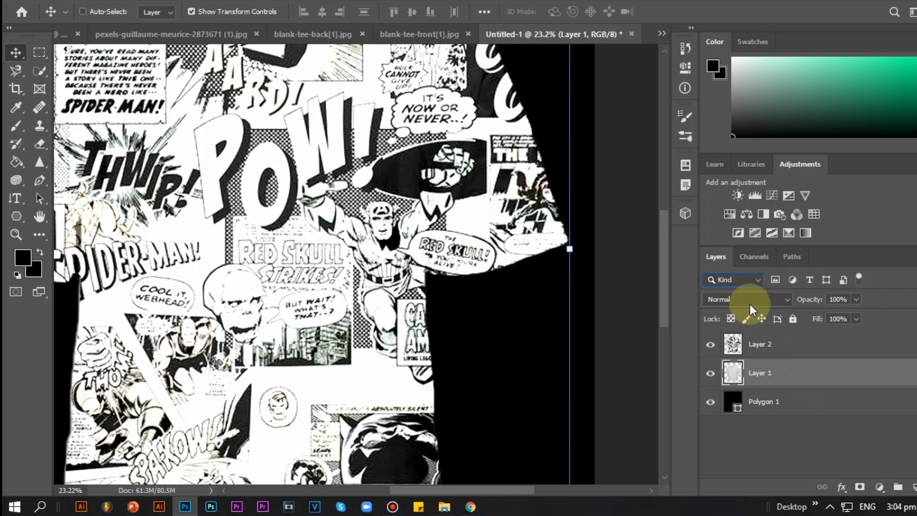
{"action": "left_click", "coordinate": [770, 344]}
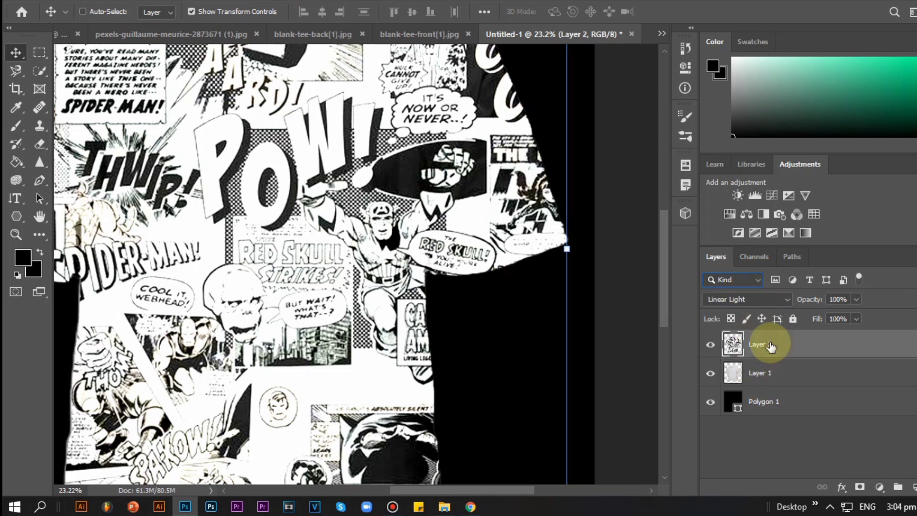
{"action": "left_click", "coordinate": [763, 377]}
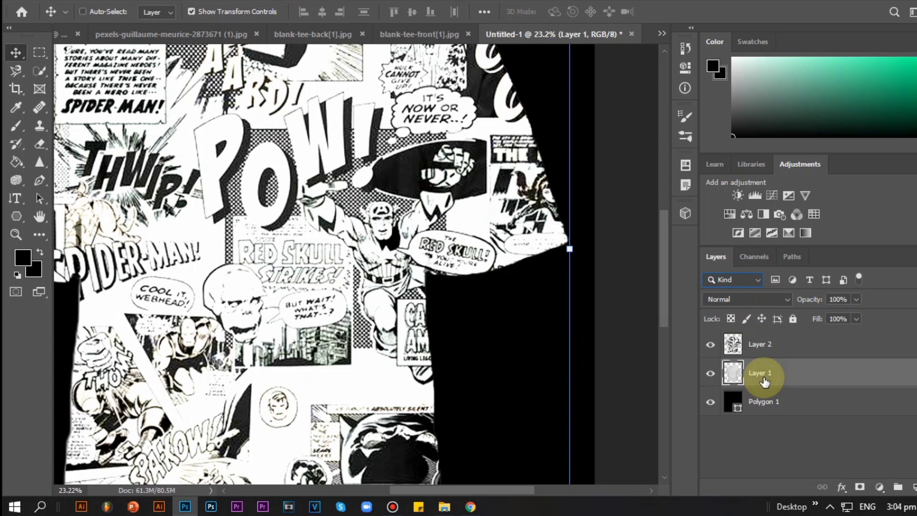
{"action": "left_click", "coordinate": [758, 346]}
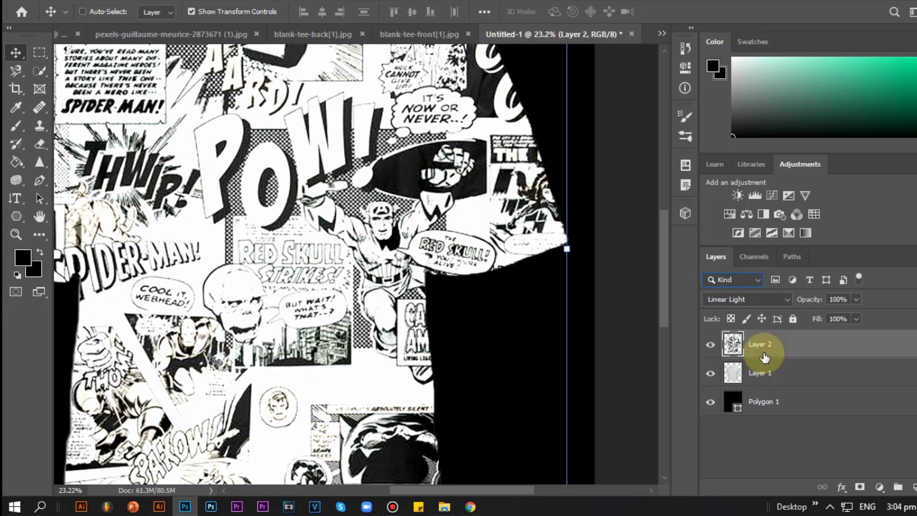
{"action": "left_click", "coordinate": [756, 281]}
{"action": "left_click", "coordinate": [746, 344]}
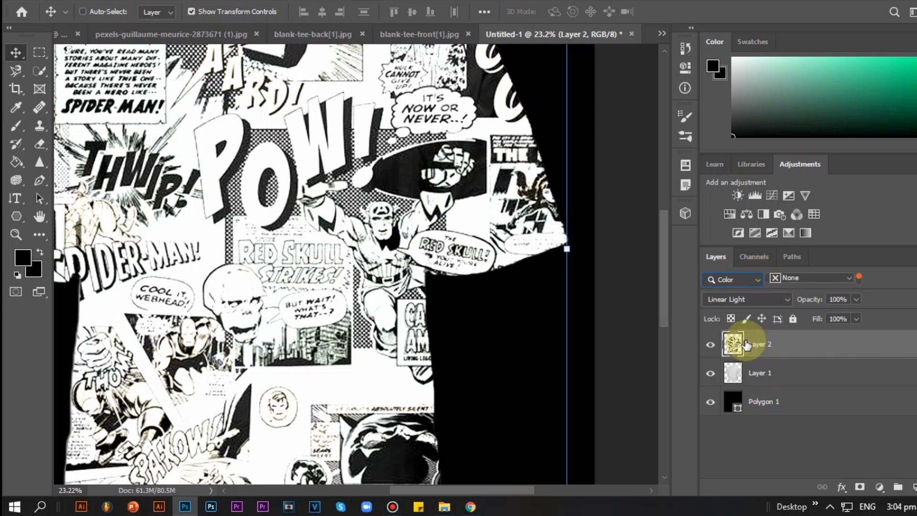
{"action": "left_click", "coordinate": [755, 368]}
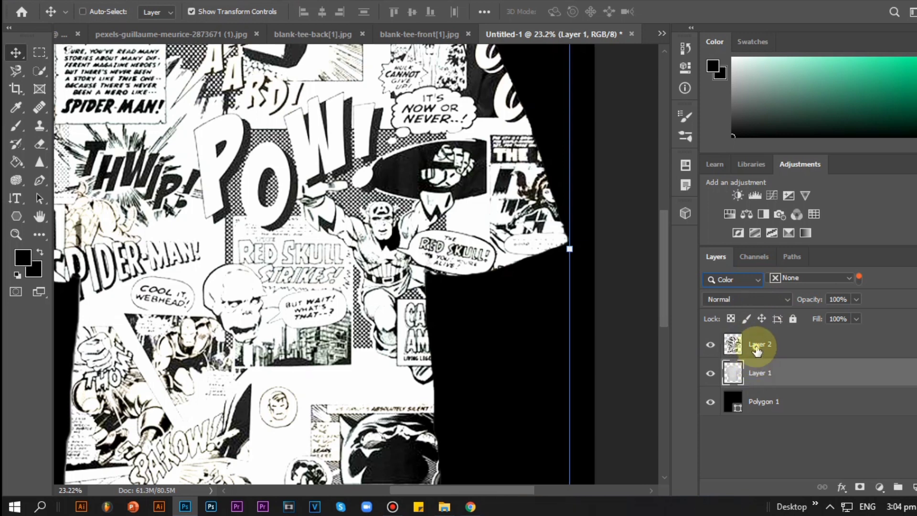
{"action": "left_click", "coordinate": [757, 350]}
{"action": "left_click", "coordinate": [759, 373]}
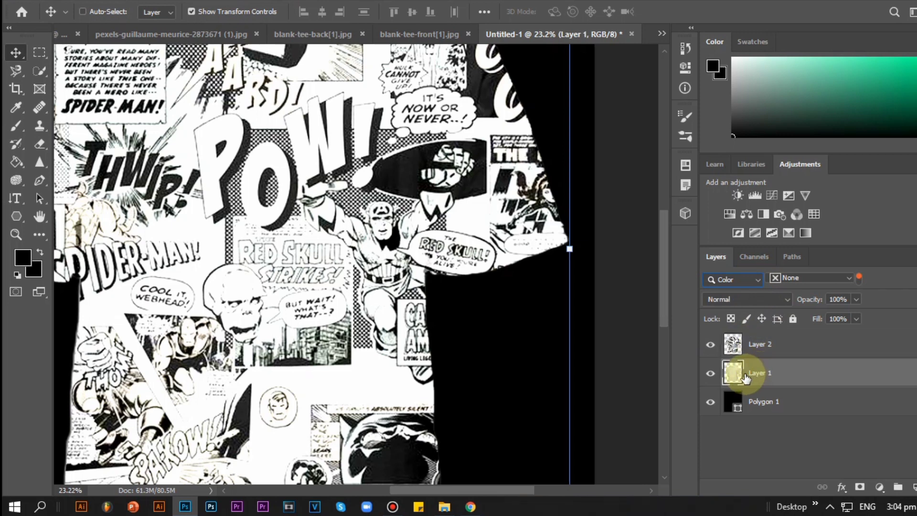
{"action": "left_click", "coordinate": [734, 279]}
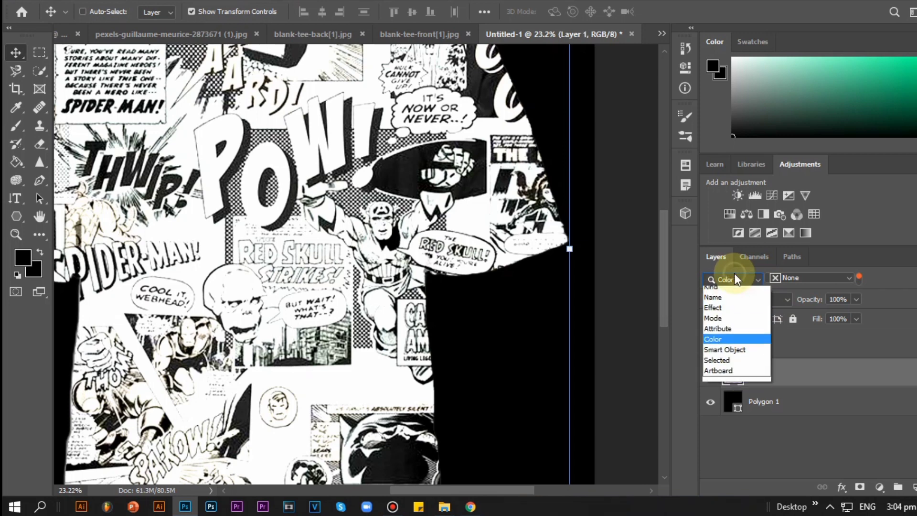
{"action": "left_click", "coordinate": [734, 292]}
{"action": "left_click", "coordinate": [781, 459]}
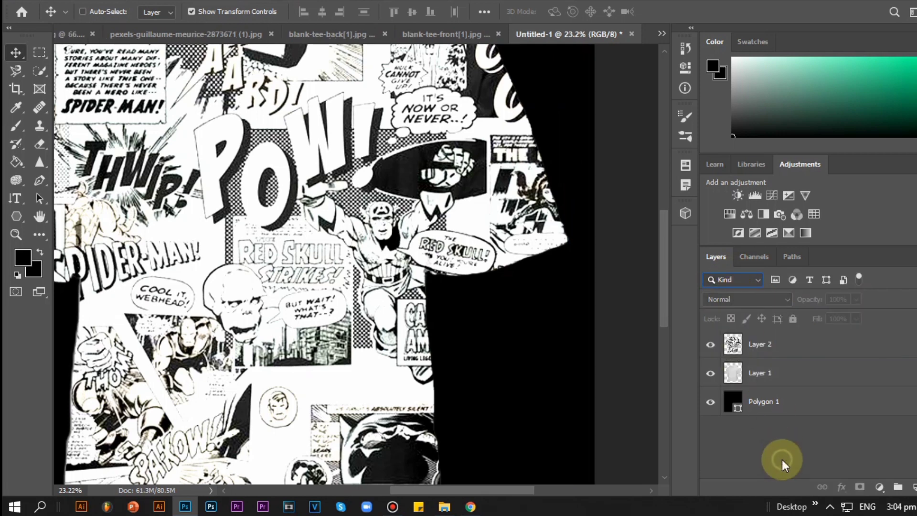
{"action": "left_click", "coordinate": [752, 348]}
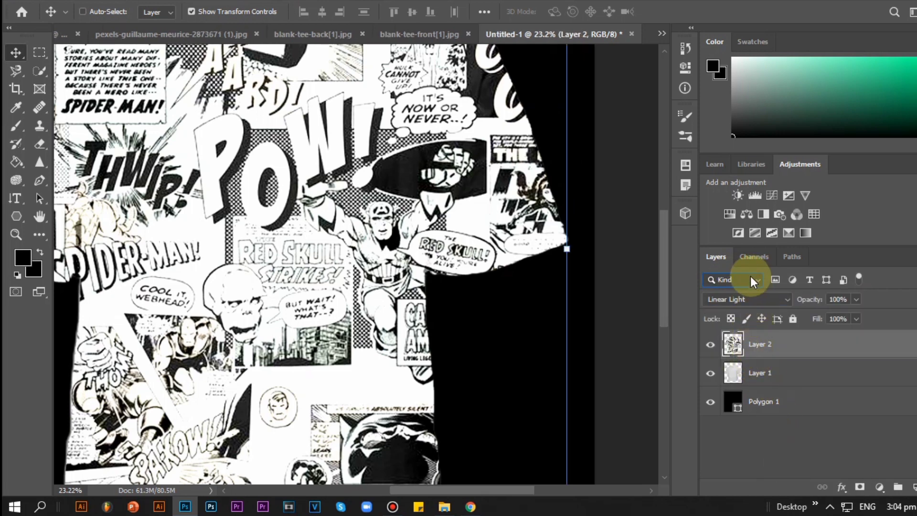
{"action": "left_click", "coordinate": [750, 279]}
{"action": "left_click", "coordinate": [738, 343]}
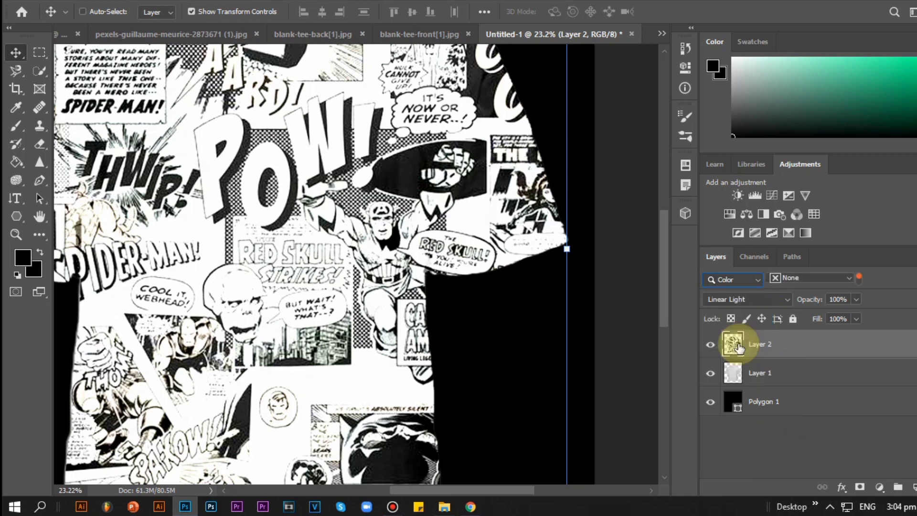
{"action": "left_click", "coordinate": [757, 440]}
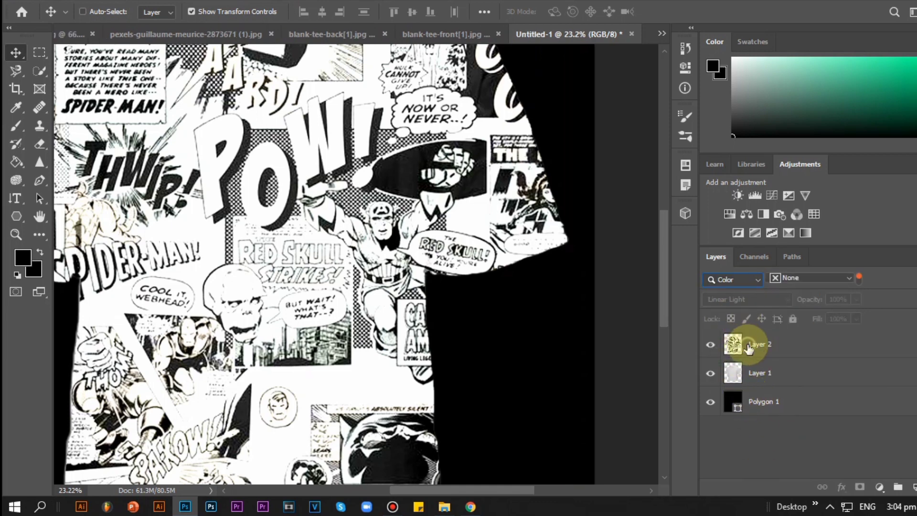
{"action": "left_click", "coordinate": [777, 380]}
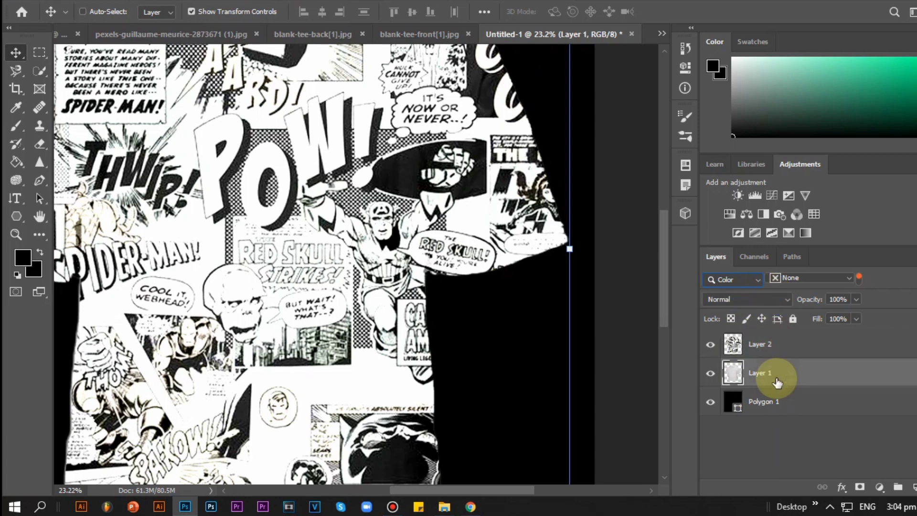
{"action": "left_click", "coordinate": [774, 454]}
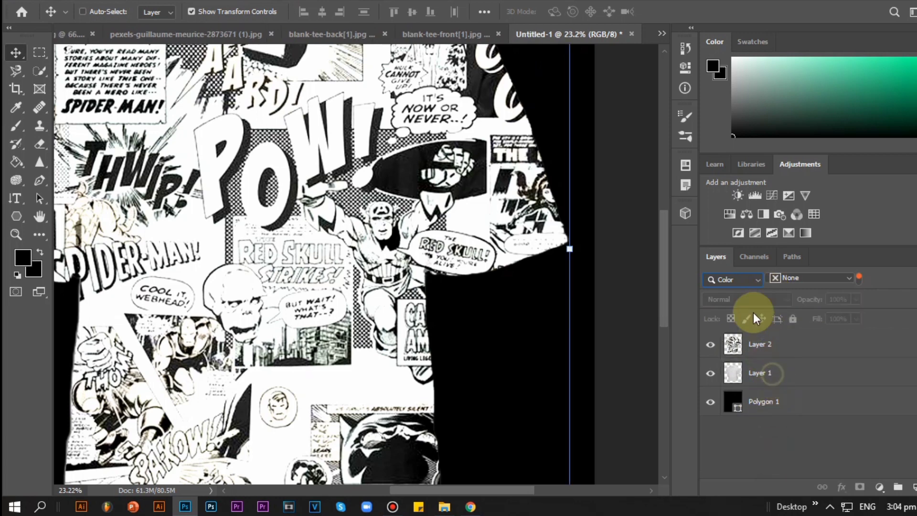
{"action": "left_click", "coordinate": [757, 278]}
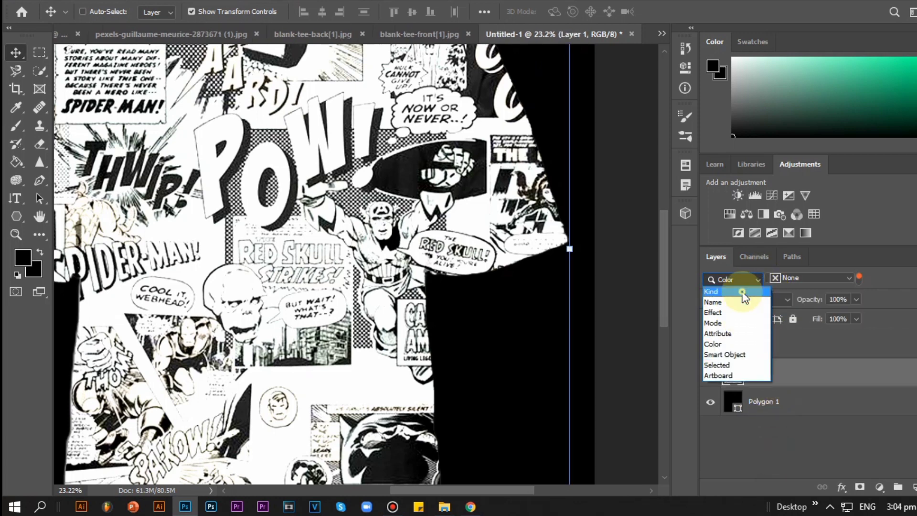
{"action": "left_click", "coordinate": [742, 292]}
Compare blend modes on the comic layer above the shirt and set it to Linear Burn.
{"action": "left_click", "coordinate": [760, 342]}
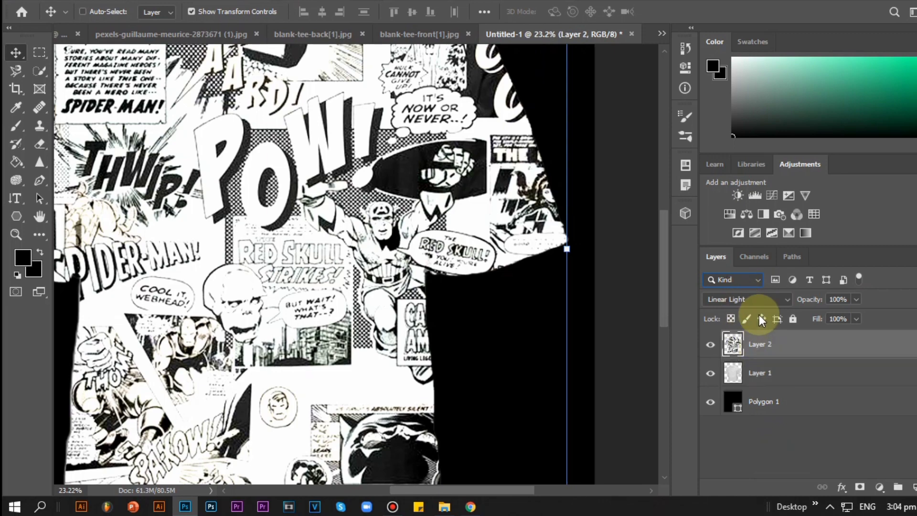
{"action": "left_click", "coordinate": [760, 294]}
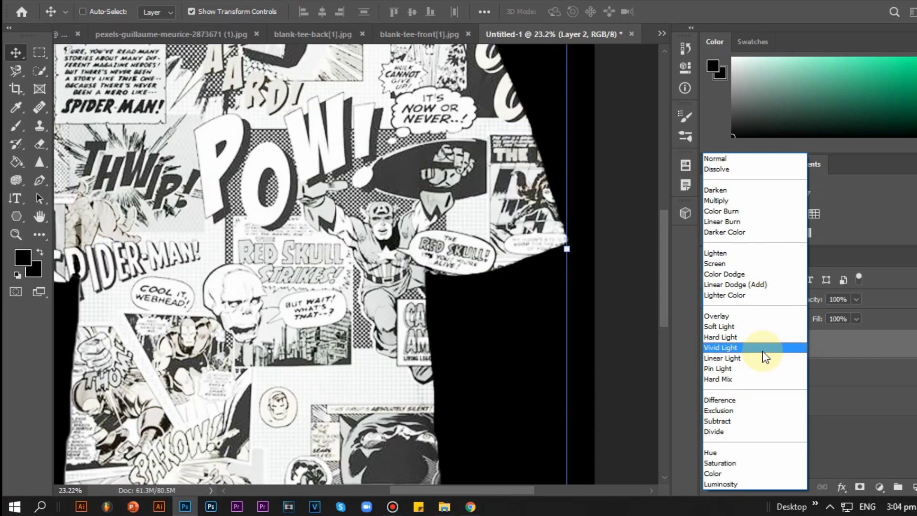
{"action": "left_click", "coordinate": [763, 357]}
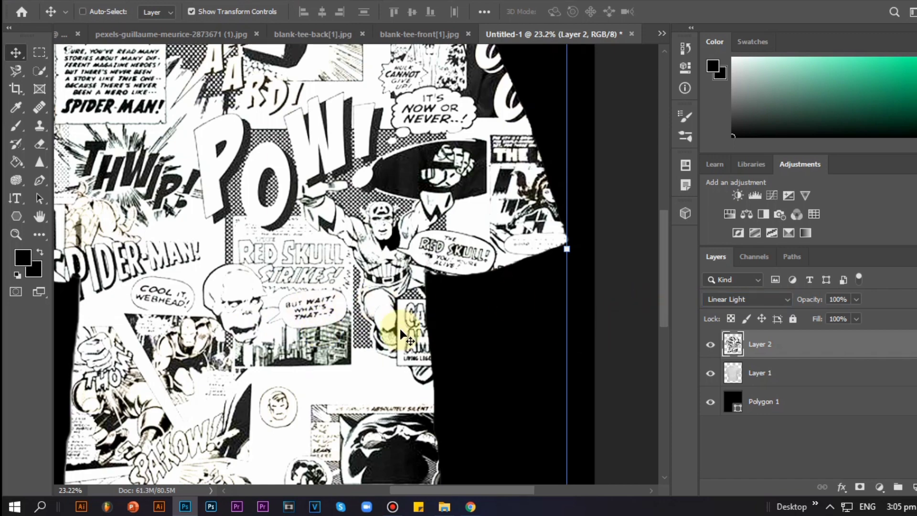
{"action": "scroll", "coordinate": [675, 357], "scroll_direction": "down", "scroll_amount": 2}
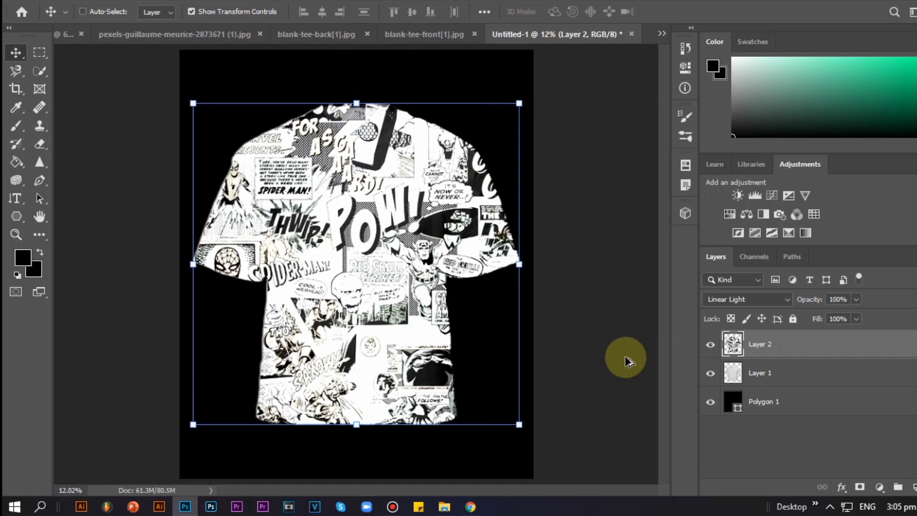
{"action": "scroll", "coordinate": [625, 362], "scroll_direction": "up", "scroll_amount": 2}
{"action": "scroll", "coordinate": [625, 361], "scroll_direction": "down", "scroll_amount": 1}
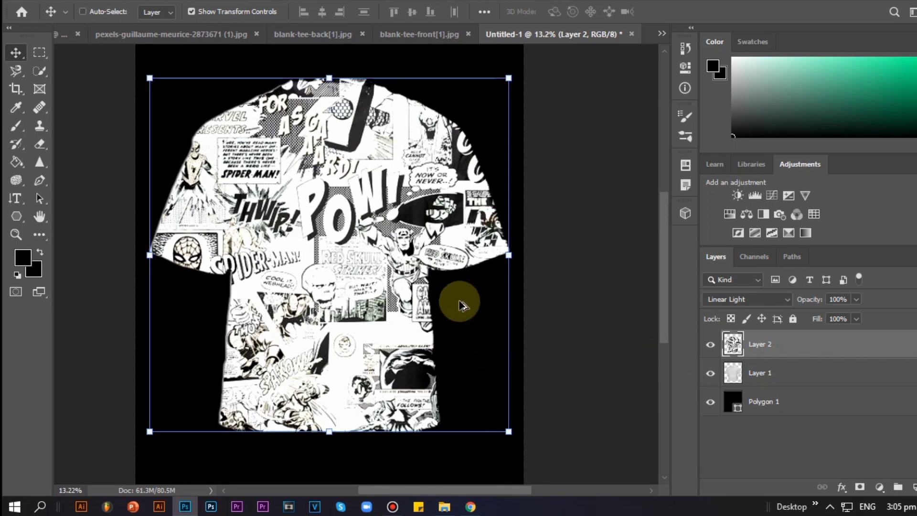
{"action": "scroll", "coordinate": [459, 302], "scroll_direction": "up", "scroll_amount": 1}
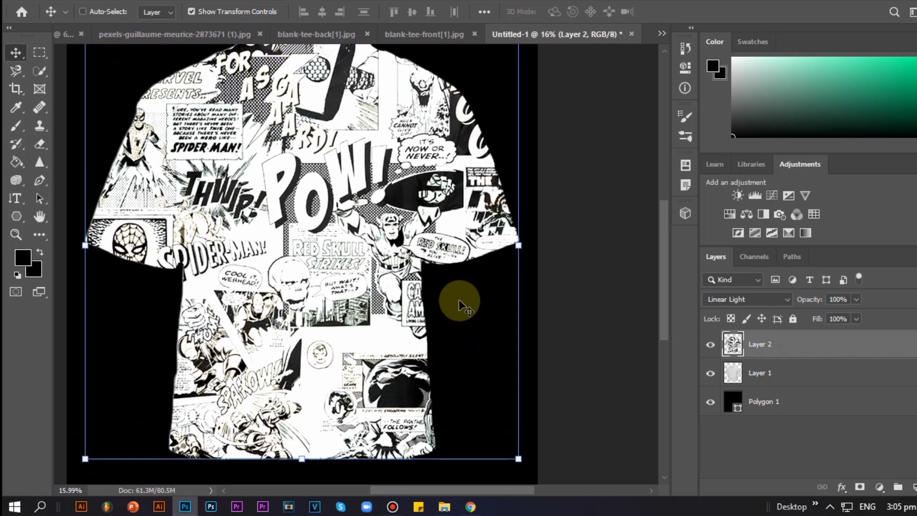
{"action": "left_click", "coordinate": [783, 301]}
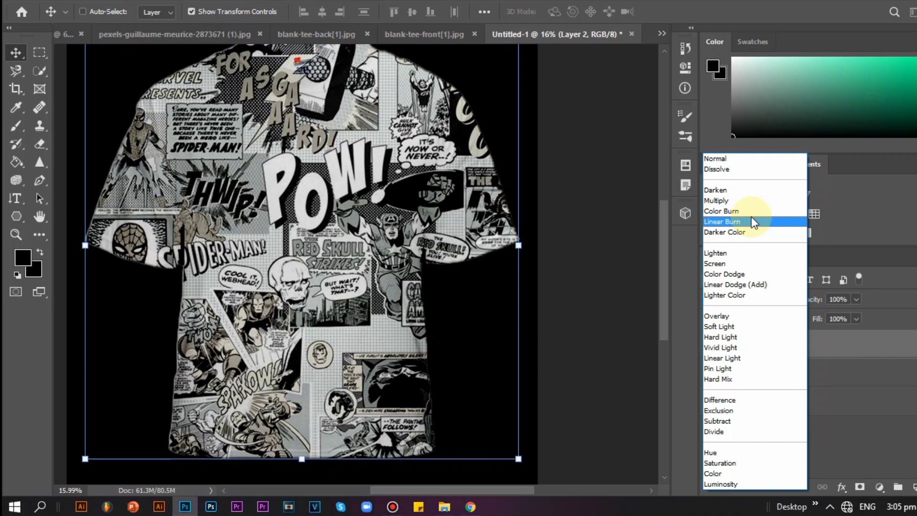
{"action": "left_click", "coordinate": [752, 220]}
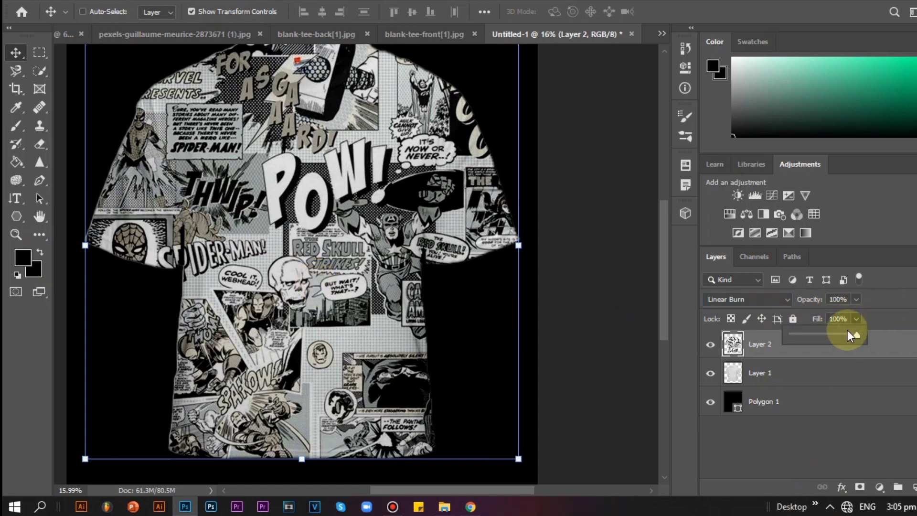
Reduce the comic layer's fill to 73% so the shirt's folds show through the pattern.
{"action": "scroll", "coordinate": [847, 331], "scroll_direction": "down", "scroll_amount": 1}
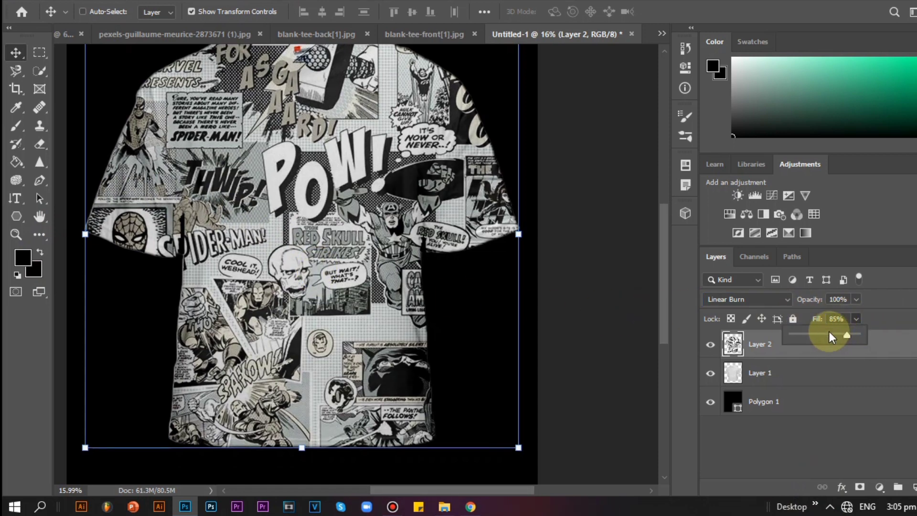
{"action": "left_click_drag", "start_coordinate": [826, 331], "coordinate": [839, 333]}
{"action": "scroll", "coordinate": [560, 283], "scroll_direction": "up", "scroll_amount": 3}
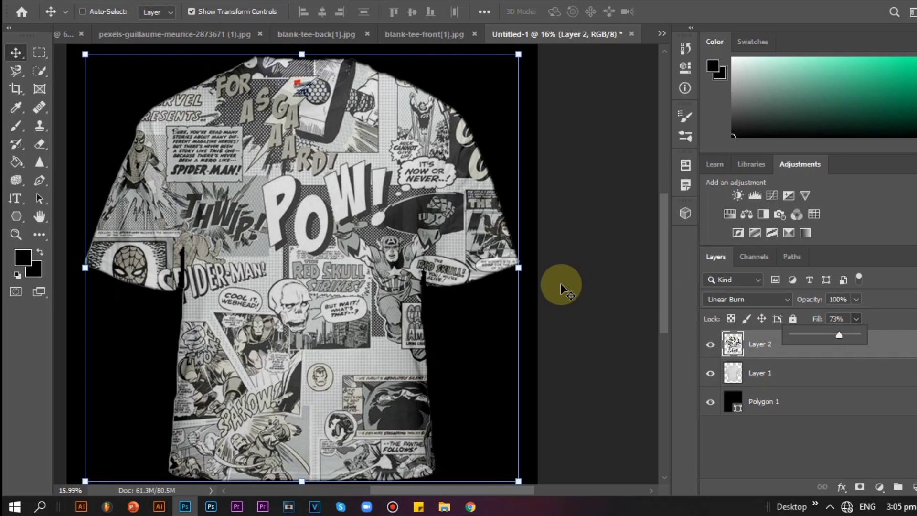
{"action": "left_click", "coordinate": [856, 299]}
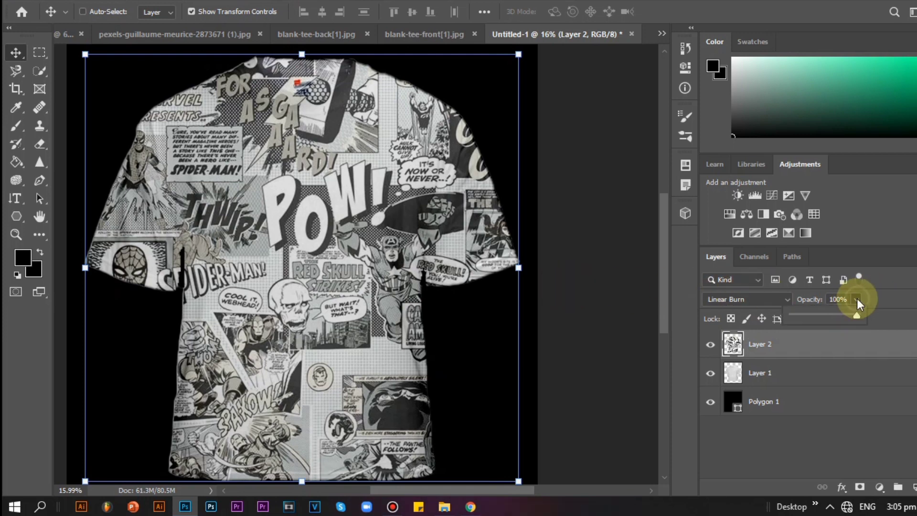
{"action": "left_click", "coordinate": [890, 299]}
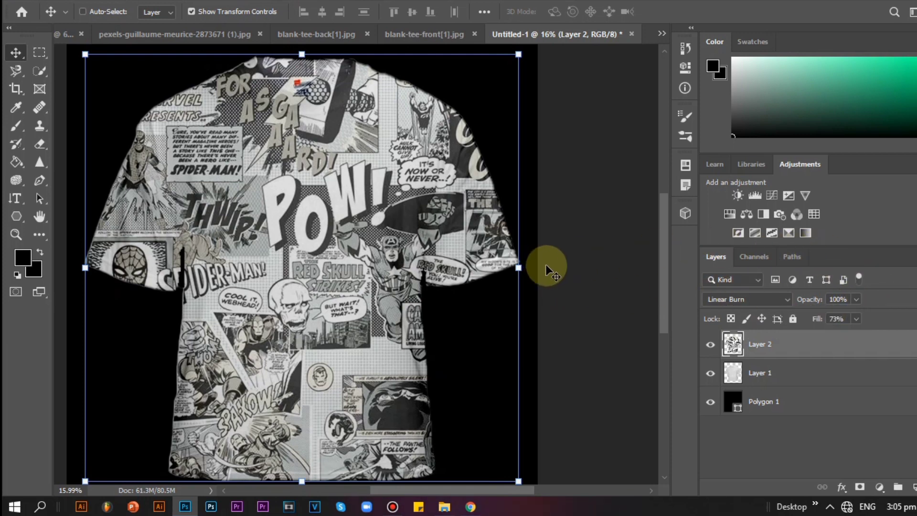
{"action": "scroll", "coordinate": [545, 265], "scroll_direction": "down", "scroll_amount": 1}
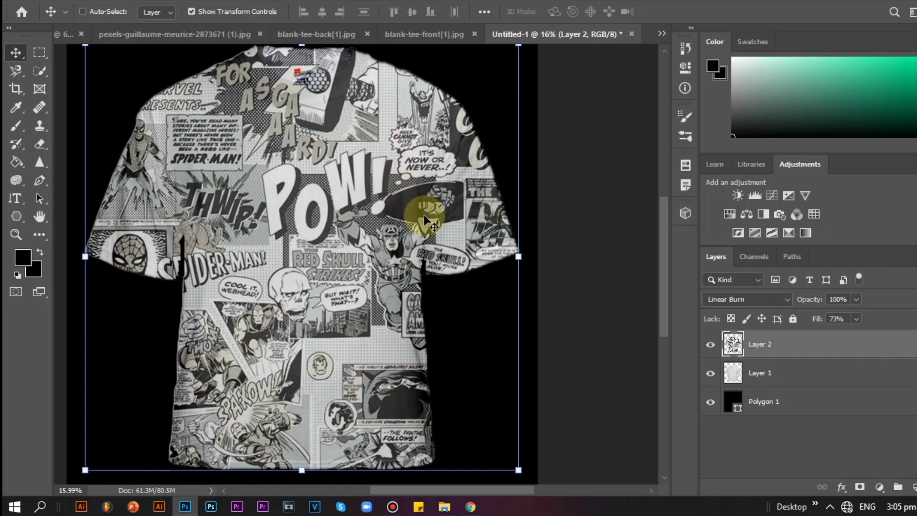
{"action": "scroll", "coordinate": [641, 321], "scroll_direction": "down", "scroll_amount": 4}
{"action": "scroll", "coordinate": [641, 321], "scroll_direction": "up", "scroll_amount": 4}
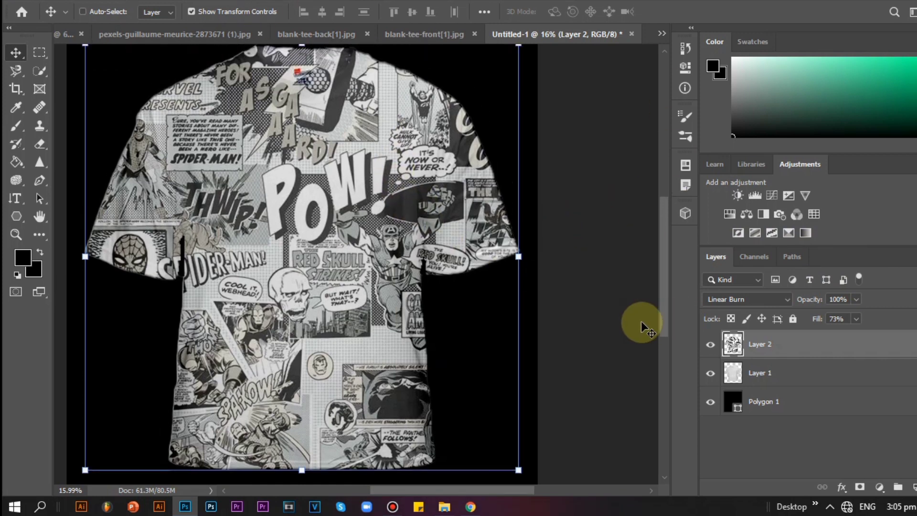
{"action": "scroll", "coordinate": [641, 320], "scroll_direction": "down", "scroll_amount": 1}
{"action": "scroll", "coordinate": [640, 321], "scroll_direction": "down", "scroll_amount": 1}
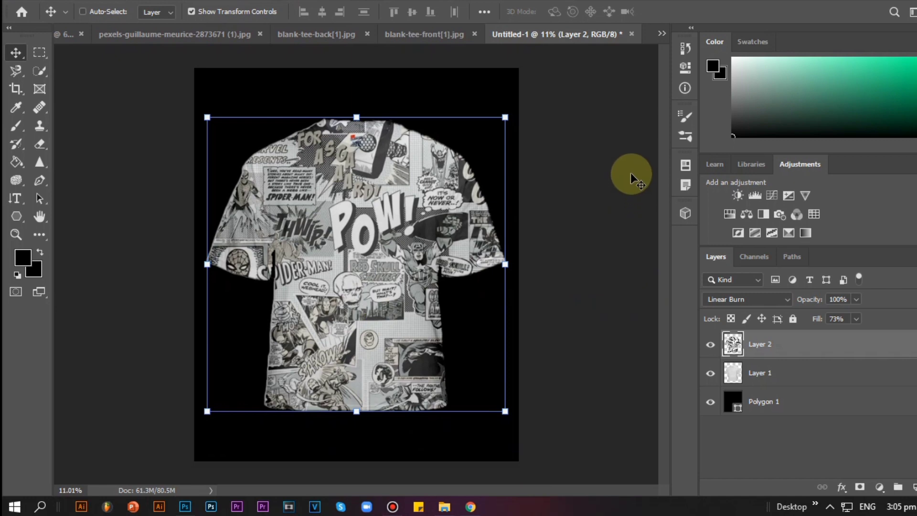
Create a new portrait document from the recent custom preset, 14 x 17 inches at 300 ppi with a white background.
{"action": "left_click", "coordinate": [34, 1]}
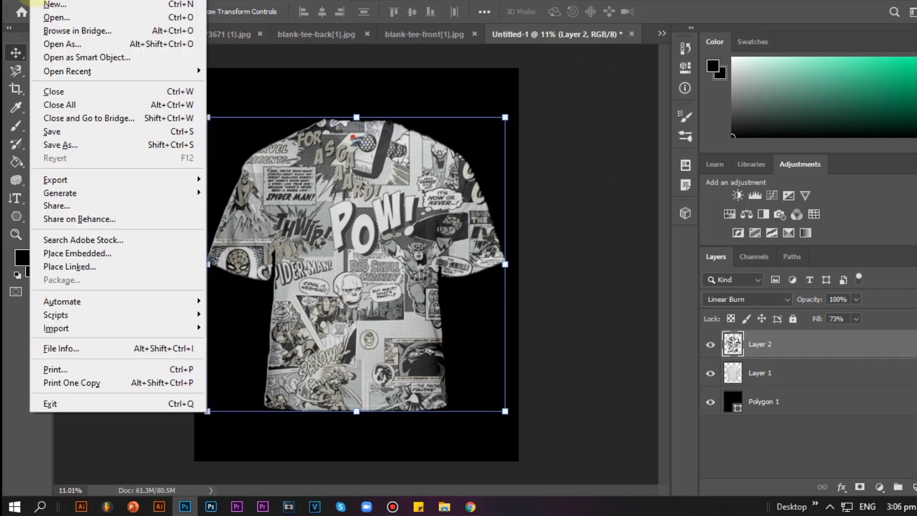
{"action": "left_click", "coordinate": [42, 5]}
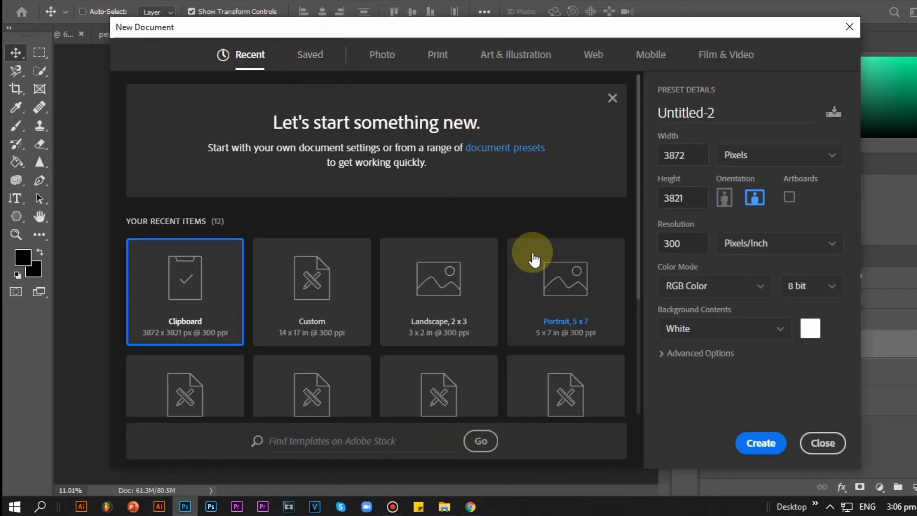
{"action": "left_click", "coordinate": [300, 304]}
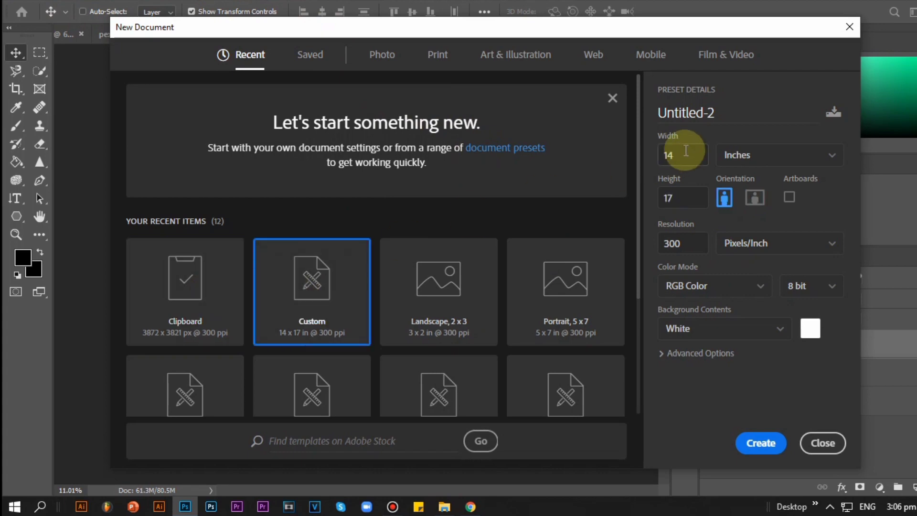
{"action": "left_click", "coordinate": [761, 444]}
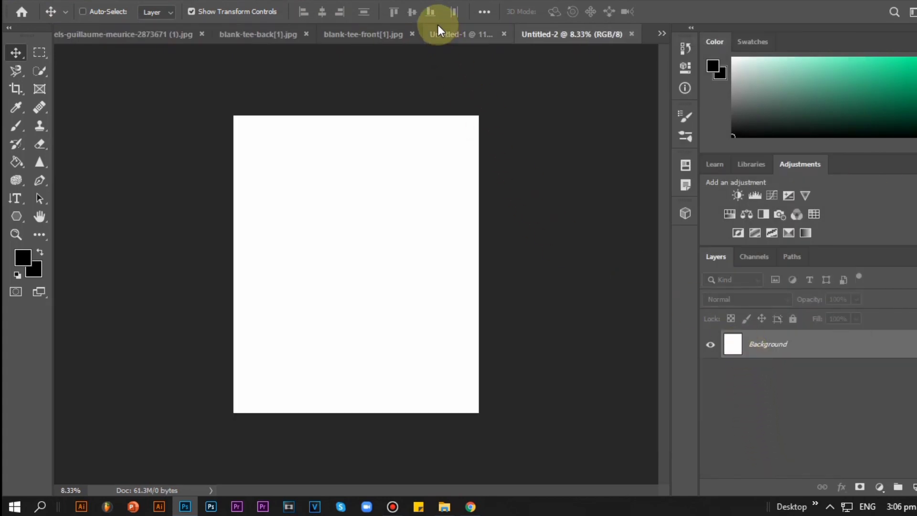
Bring the selected shirt from blank-tee-front[1].jpg into the new document and scale it up, centred, to nearly the full canvas width.
{"action": "left_click", "coordinate": [356, 34]}
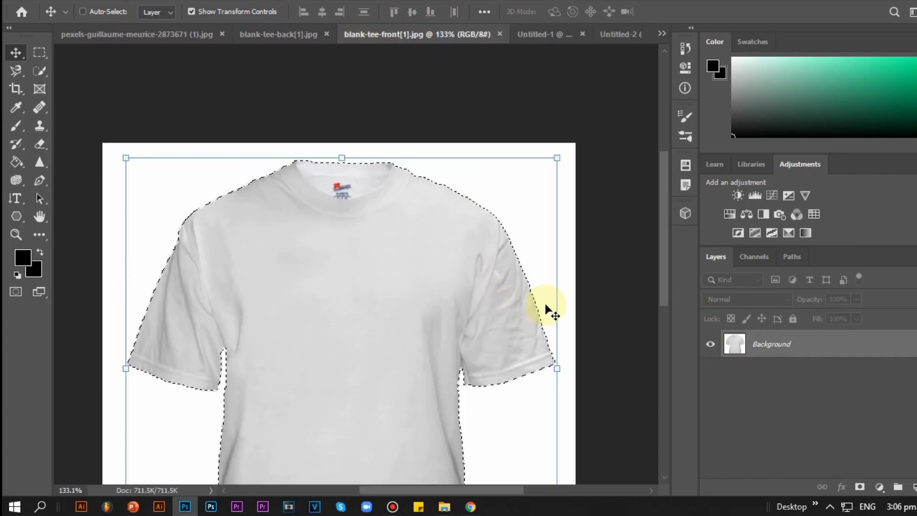
{"action": "scroll", "coordinate": [548, 311], "scroll_direction": "down", "scroll_amount": 4}
{"action": "left_click_drag", "start_coordinate": [545, 308], "coordinate": [467, 373]}
{"action": "key", "text": "ctrl+t"}
{"action": "key", "text": "Return"}
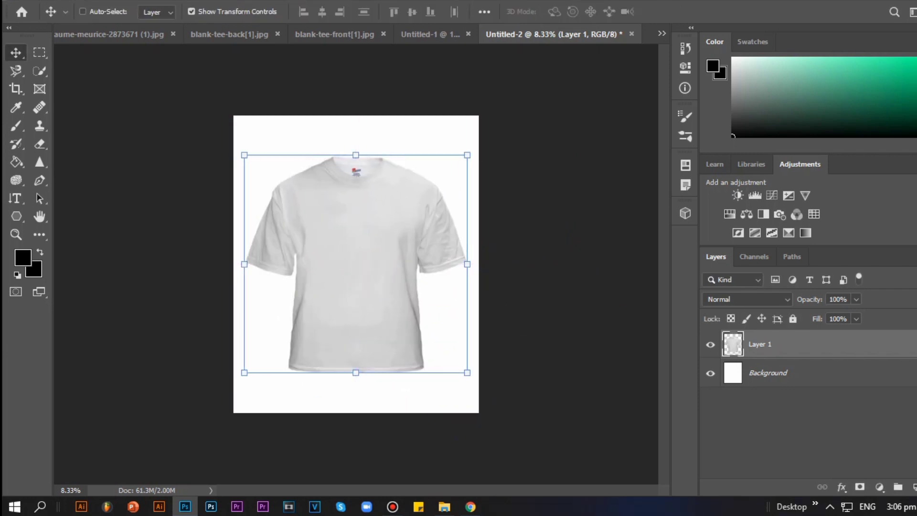
Copy the starry-sky photo from pexels-guillaume-meurice-2873671 (1).jpg into Untitled-2 and place it beneath the shirt layer.
{"action": "left_click", "coordinate": [662, 33]}
{"action": "left_click", "coordinate": [688, 52]}
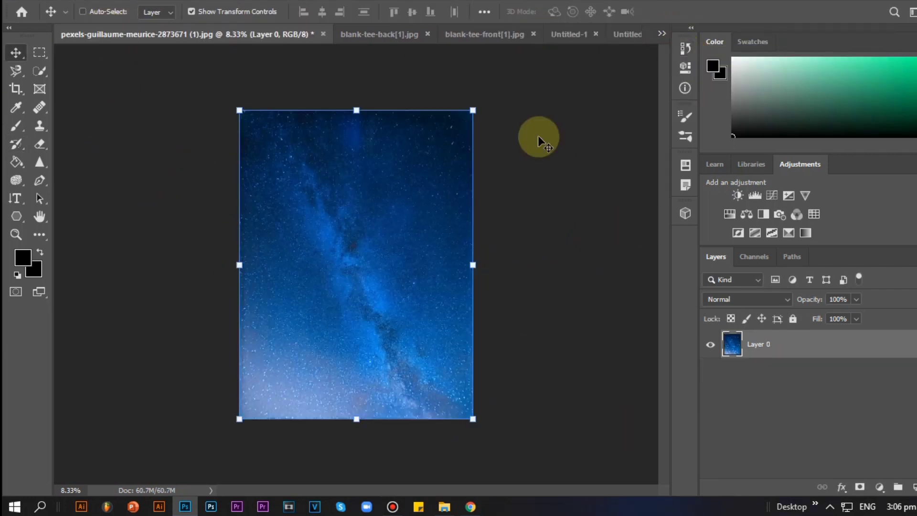
{"action": "left_click", "coordinate": [662, 33]}
{"action": "left_click", "coordinate": [695, 110]}
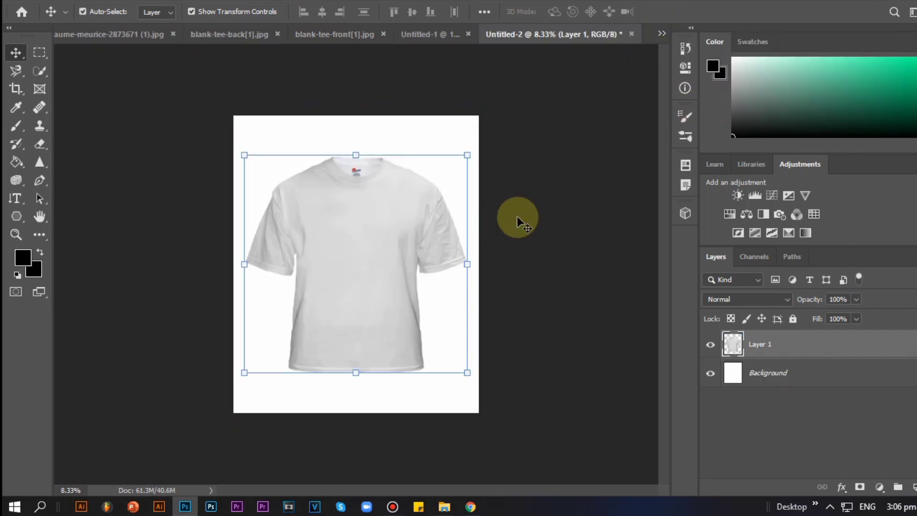
{"action": "key", "text": "ctrl+v"}
{"action": "left_click_drag", "start_coordinate": [759, 373], "coordinate": [759, 340]}
Select the shirt as the subject, then move the starry photo above it and delete everything outside the shirt's outline.
{"action": "left_click", "coordinate": [39, 71]}
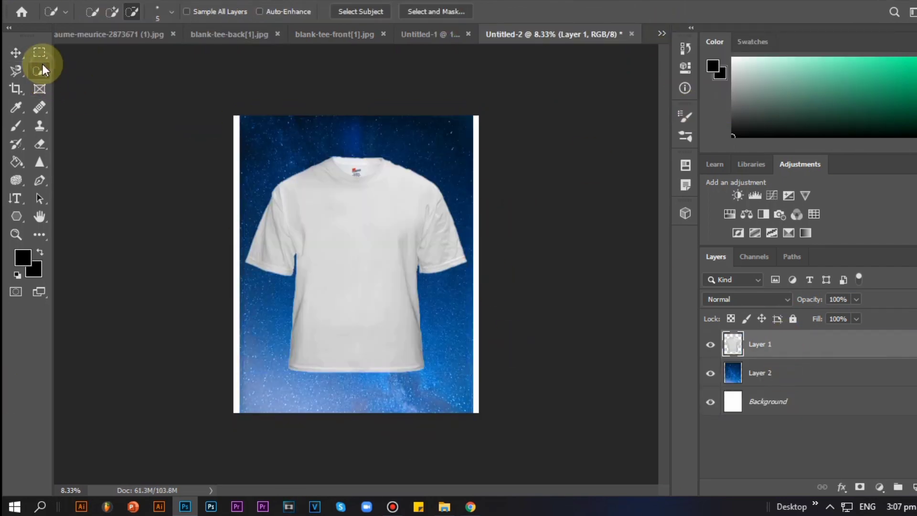
{"action": "left_click", "coordinate": [351, 12]}
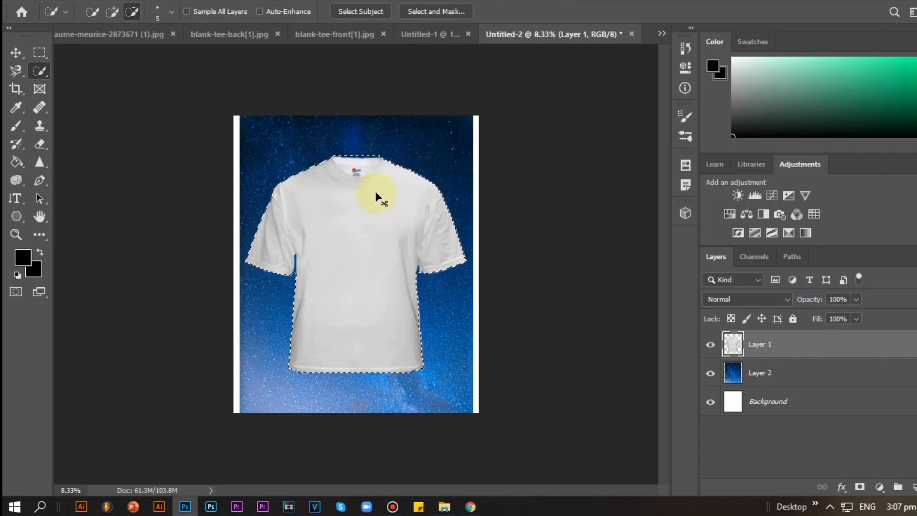
{"action": "left_click_drag", "start_coordinate": [764, 373], "coordinate": [776, 342]}
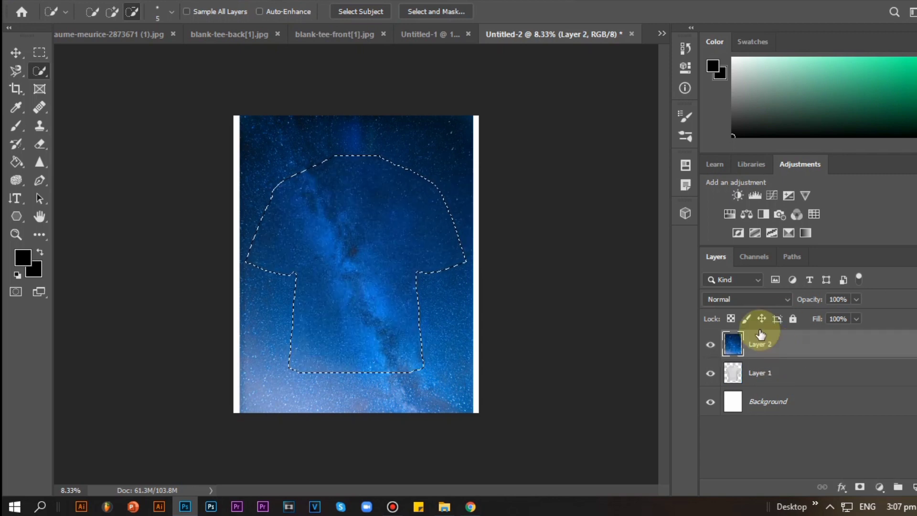
{"action": "key", "text": "Delete"}
{"action": "key", "text": "Delete"}
{"action": "key", "text": "Return"}
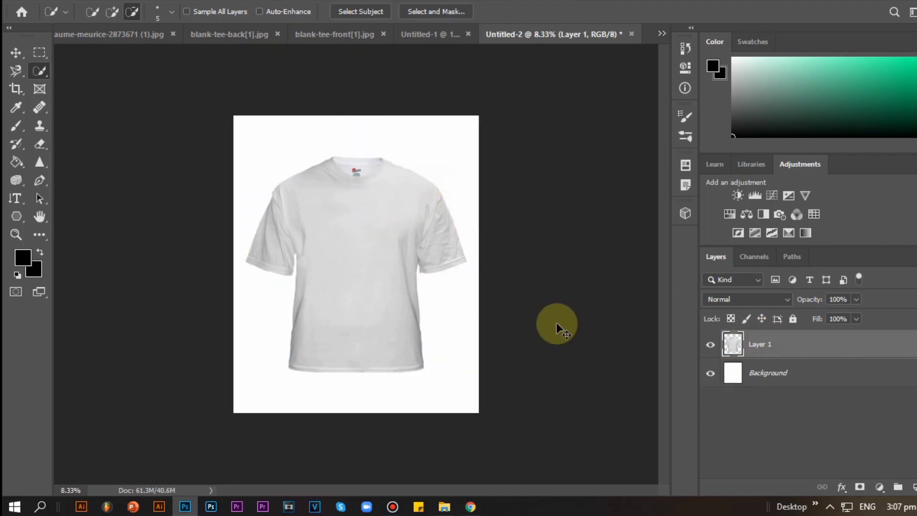
{"action": "key", "text": "ctrl+z"}
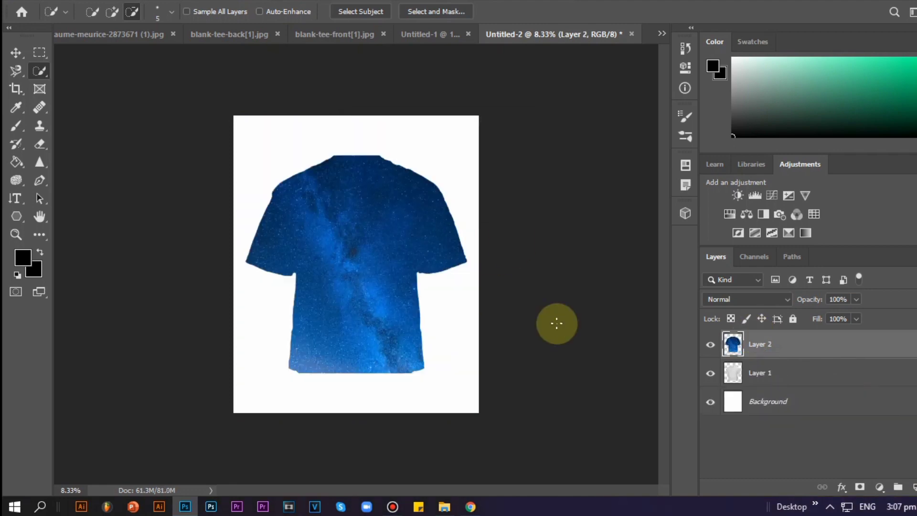
Compare Color Burn and other blend modes on the starry layer above the shirt and set it to Linear Light.
{"action": "left_click", "coordinate": [786, 298]}
{"action": "left_click", "coordinate": [757, 210]}
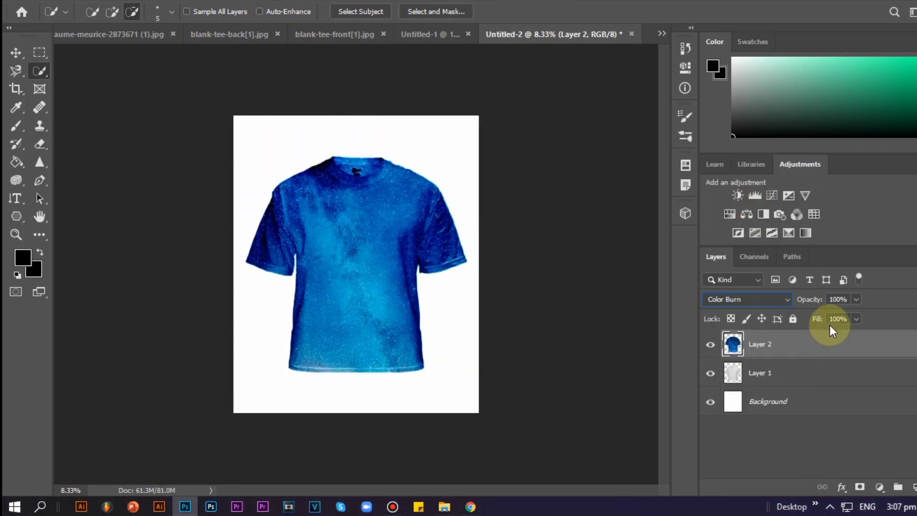
{"action": "key", "text": "v"}
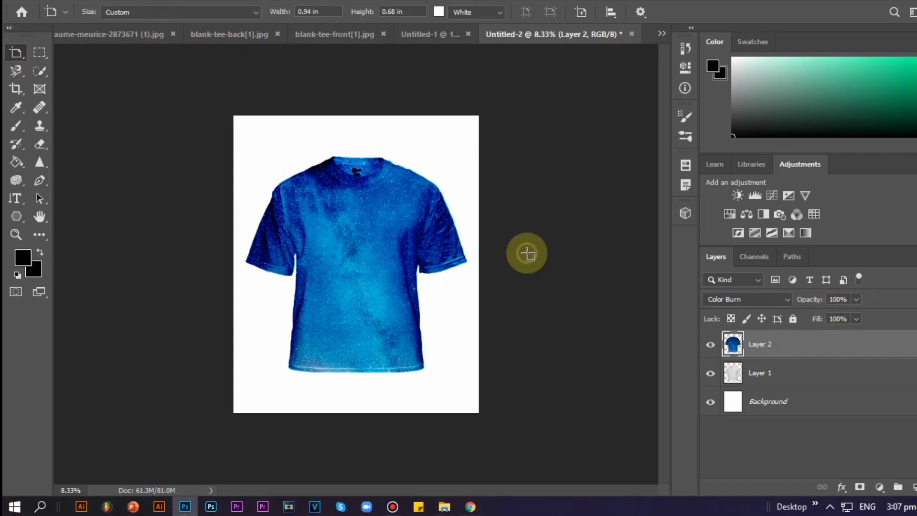
{"action": "scroll", "coordinate": [607, 315], "scroll_direction": "up", "scroll_amount": 2}
{"action": "mouse_move", "coordinate": [856, 318]}
{"action": "left_mouse_down"}
{"action": "mouse_move", "coordinate": [803, 335]}
{"action": "mouse_move", "coordinate": [858, 335]}
{"action": "left_mouse_up"}
{"action": "left_click", "coordinate": [763, 297]}
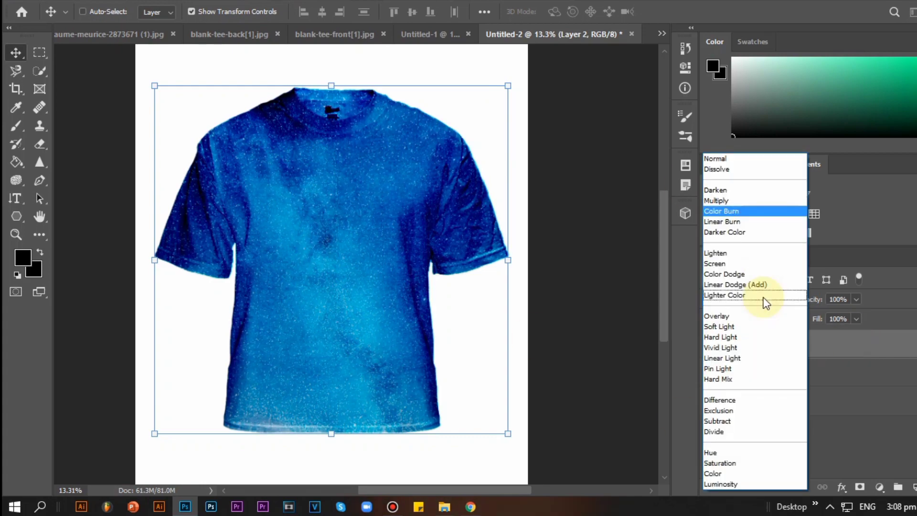
{"action": "left_click", "coordinate": [758, 211]}
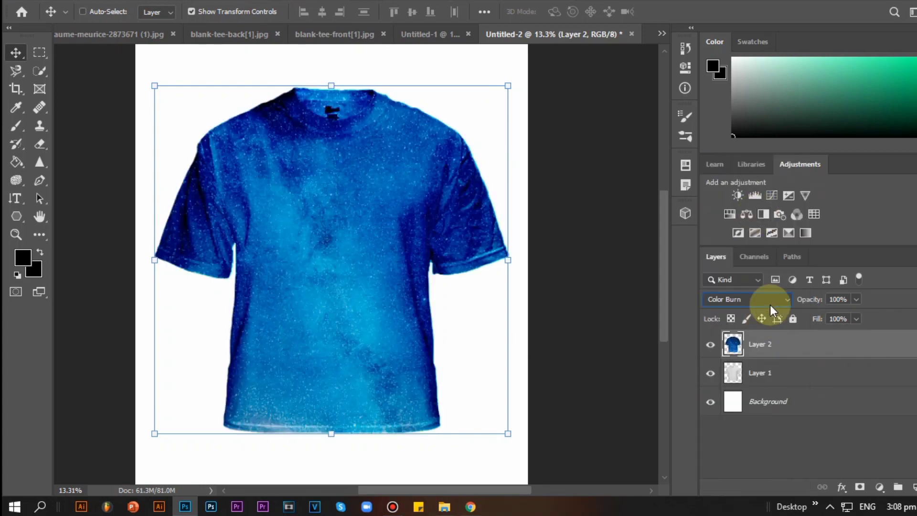
{"action": "left_click", "coordinate": [763, 297]}
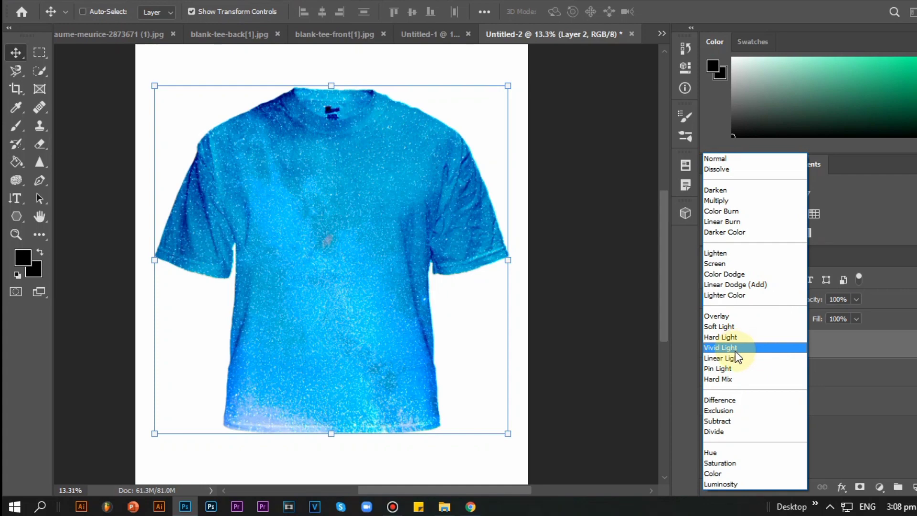
{"action": "left_click", "coordinate": [735, 357]}
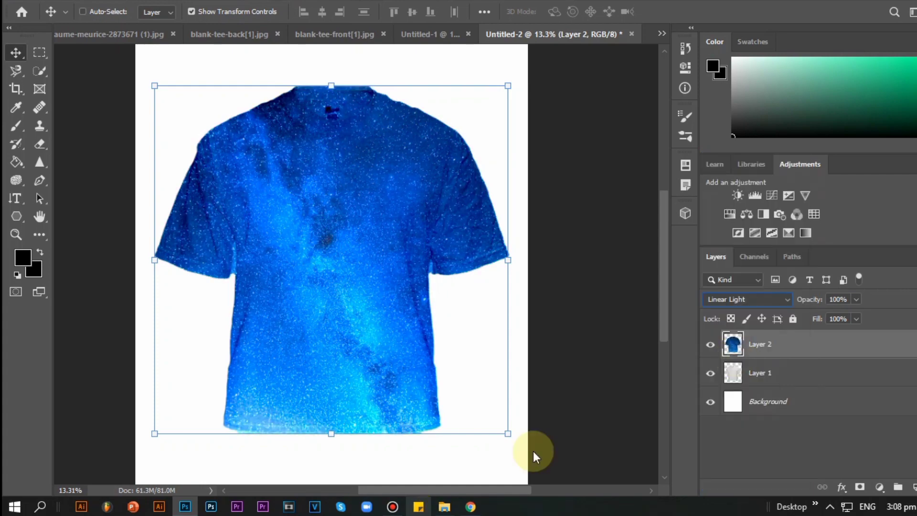
{"action": "left_click", "coordinate": [19, 199]}
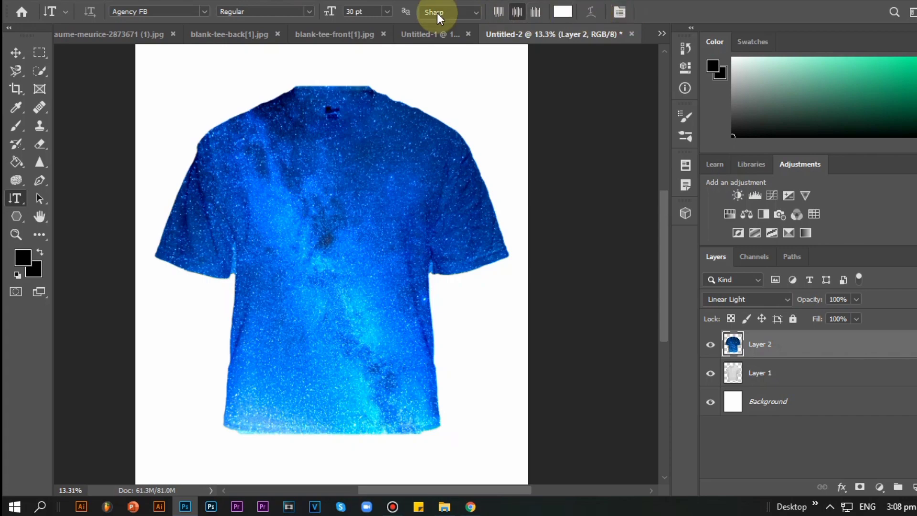
{"action": "left_click", "coordinate": [204, 11]}
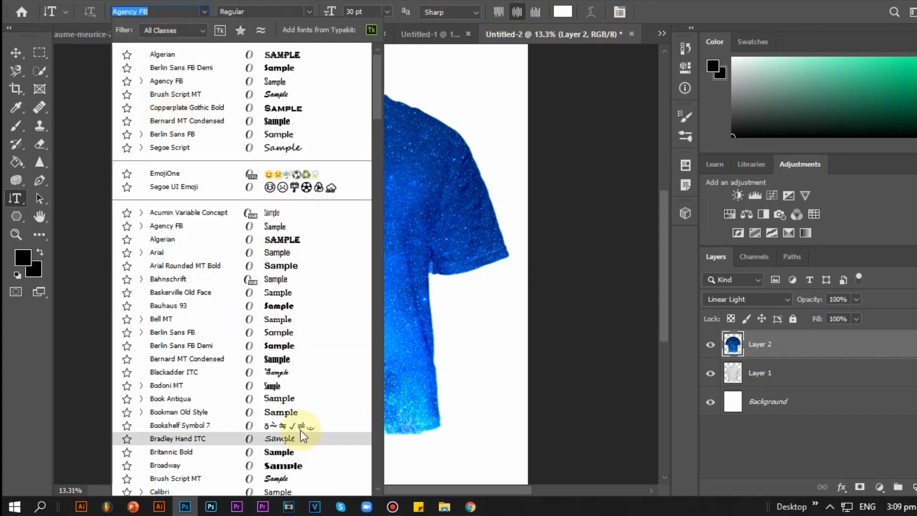
{"action": "scroll", "coordinate": [297, 430], "scroll_direction": "down", "scroll_amount": 4}
{"action": "scroll", "coordinate": [297, 446], "scroll_direction": "down", "scroll_amount": 6}
{"action": "left_click", "coordinate": [297, 445]}
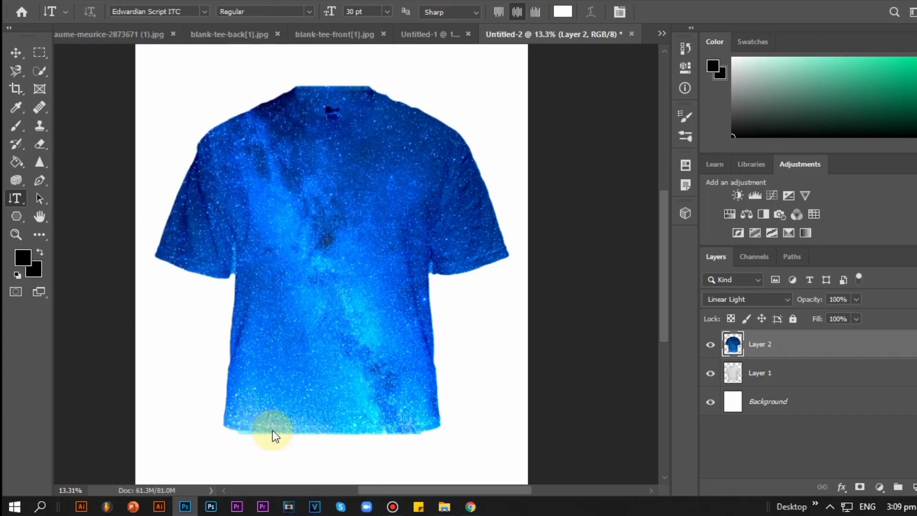
{"action": "left_click", "coordinate": [310, 188]}
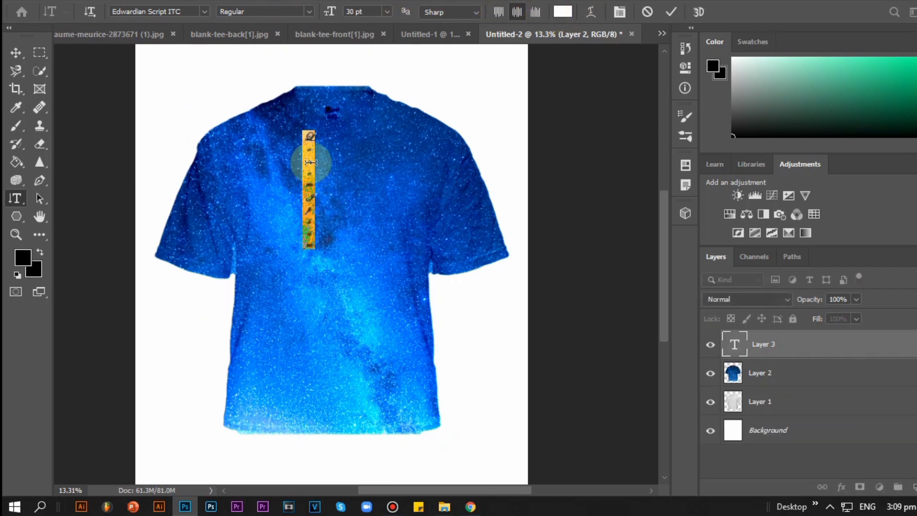
{"action": "left_click", "coordinate": [591, 12]}
{"action": "key", "text": "Escape"}
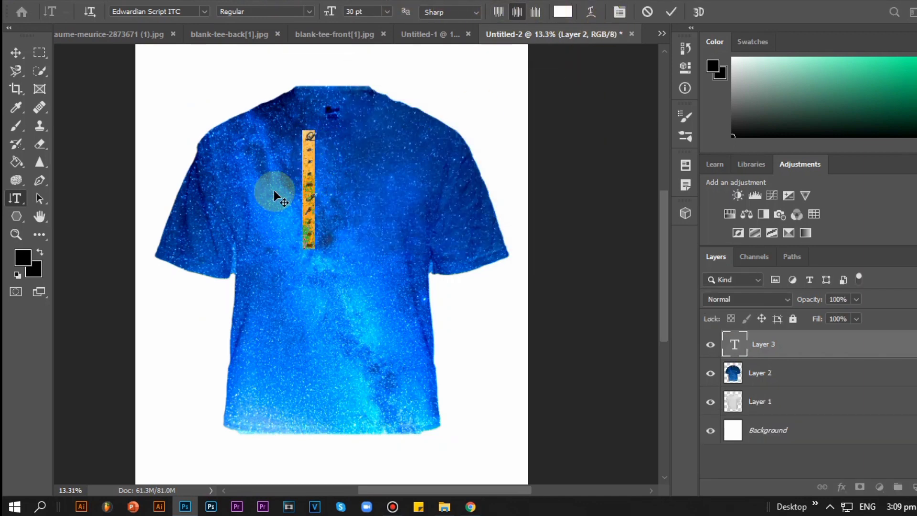
{"action": "left_click_drag", "start_coordinate": [274, 191], "coordinate": [309, 248]}
{"action": "left_click", "coordinate": [775, 345]}
{"action": "left_click_drag", "start_coordinate": [309, 248], "coordinate": [311, 180]}
{"action": "left_click", "coordinate": [520, 12]}
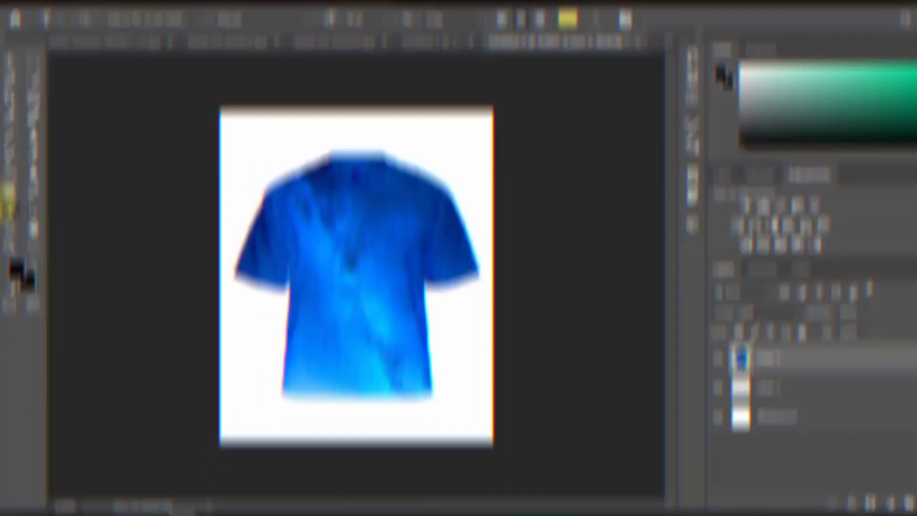
Place a horizontal text layer on the shirt's chest and set its text colour to purple #c238cb.
{"action": "left_click_drag", "start_coordinate": [10, 205], "coordinate": [69, 203]}
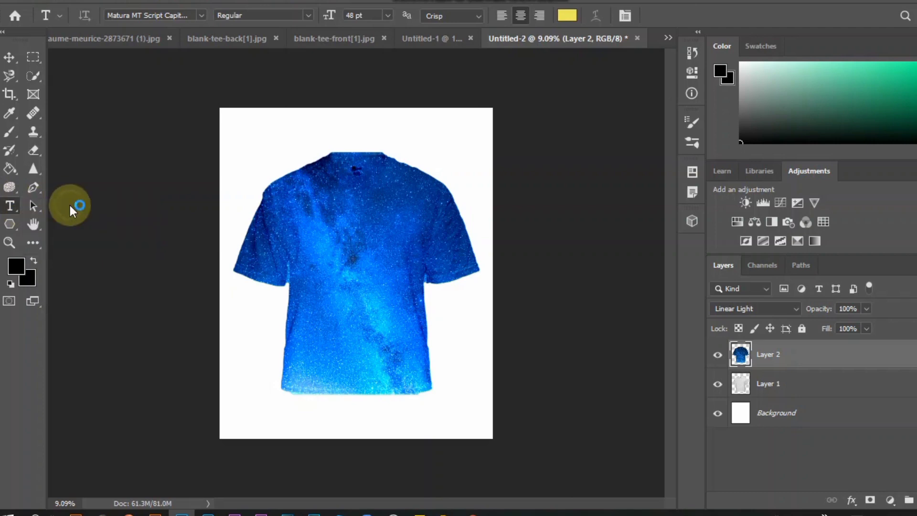
{"action": "left_click", "coordinate": [330, 224]}
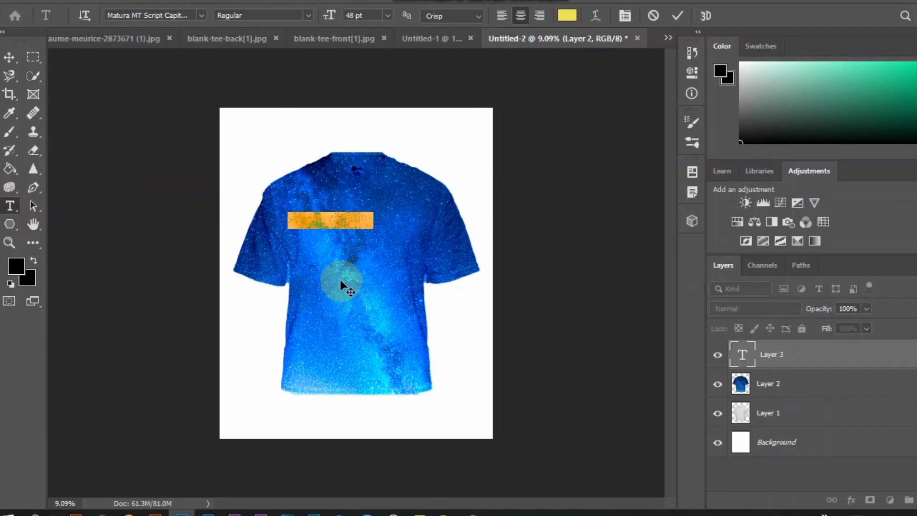
{"action": "left_click", "coordinate": [566, 15]}
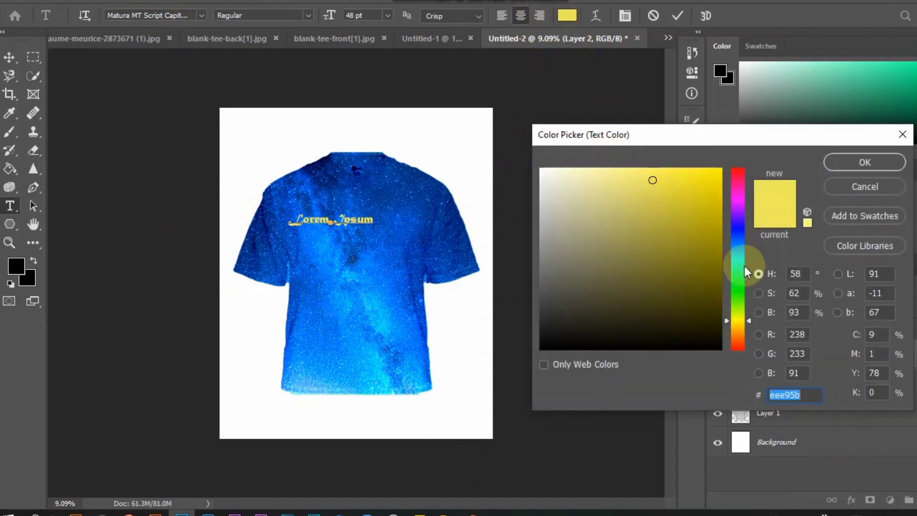
{"action": "left_click", "coordinate": [739, 200]}
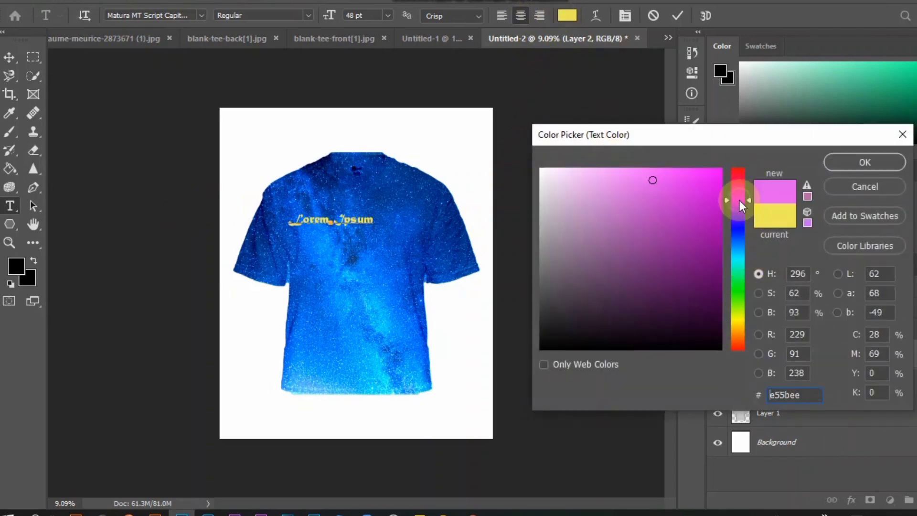
{"action": "mouse_move", "coordinate": [659, 191]}
{"action": "left_mouse_down"}
{"action": "mouse_move", "coordinate": [683, 248]}
{"action": "mouse_move", "coordinate": [675, 182]}
{"action": "mouse_move", "coordinate": [660, 190]}
{"action": "mouse_move", "coordinate": [672, 205]}
{"action": "left_mouse_up"}
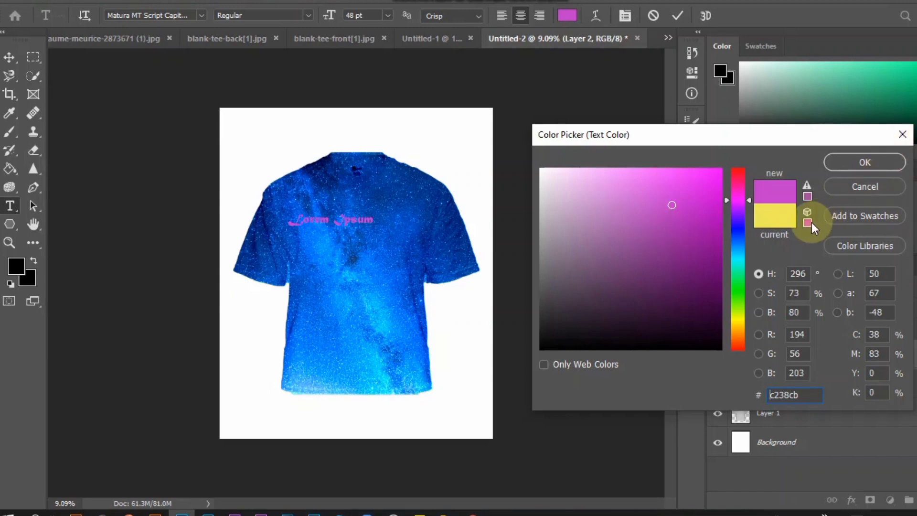
{"action": "left_click", "coordinate": [878, 162]}
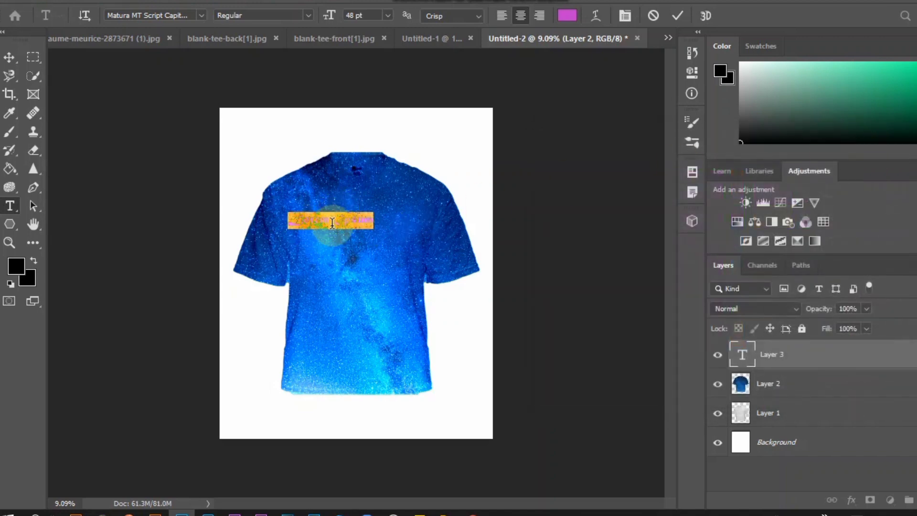
Move the placeholder text to the middle of the shirt's chest and choose the Matura MT Script Capitals font.
{"action": "left_click_drag", "start_coordinate": [333, 231], "coordinate": [351, 243]}
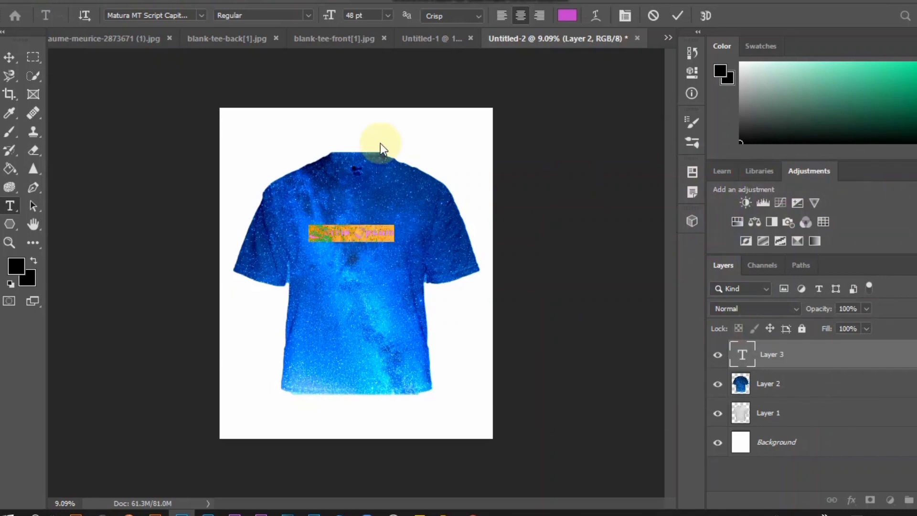
{"action": "left_click", "coordinate": [385, 16]}
{"action": "left_click", "coordinate": [365, 173]}
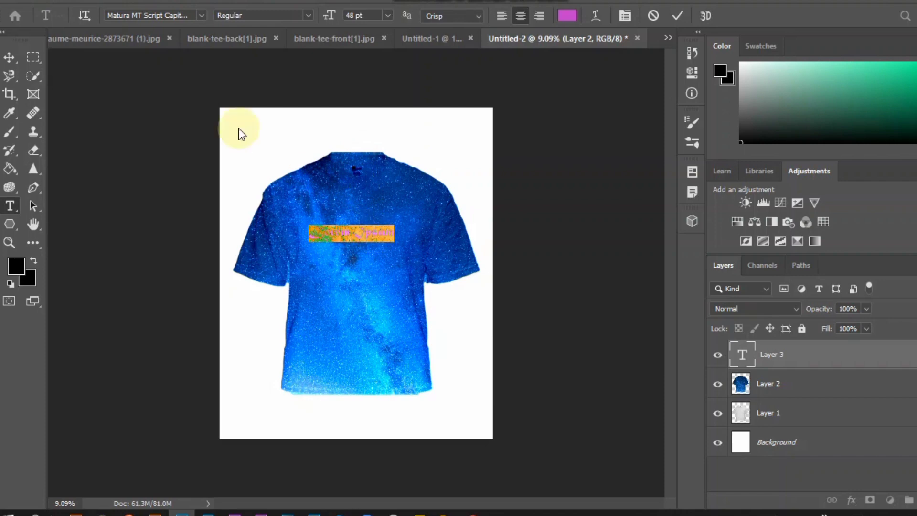
{"action": "left_click", "coordinate": [196, 17]}
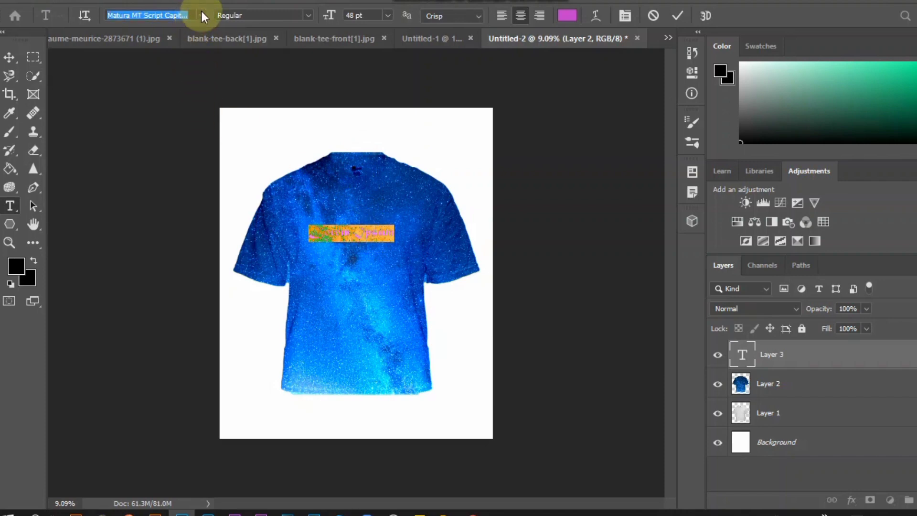
{"action": "left_click", "coordinate": [202, 15]}
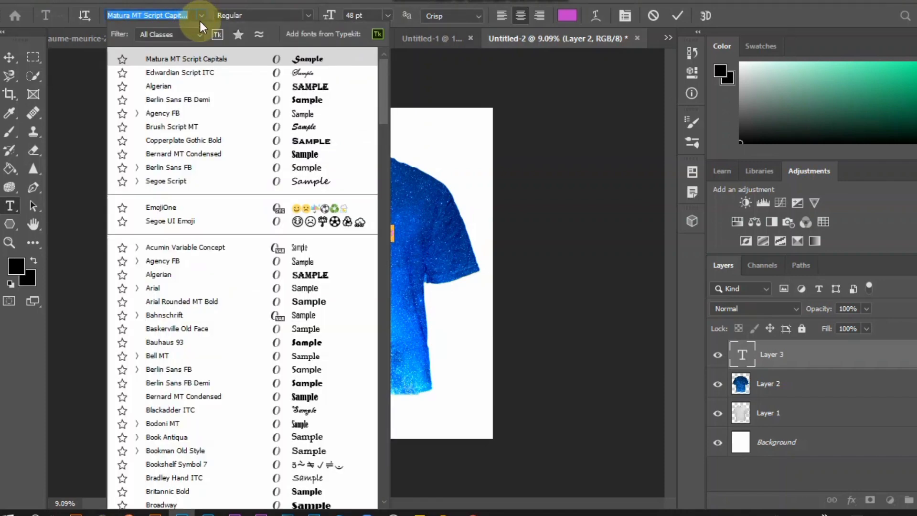
{"action": "left_click", "coordinate": [314, 60]}
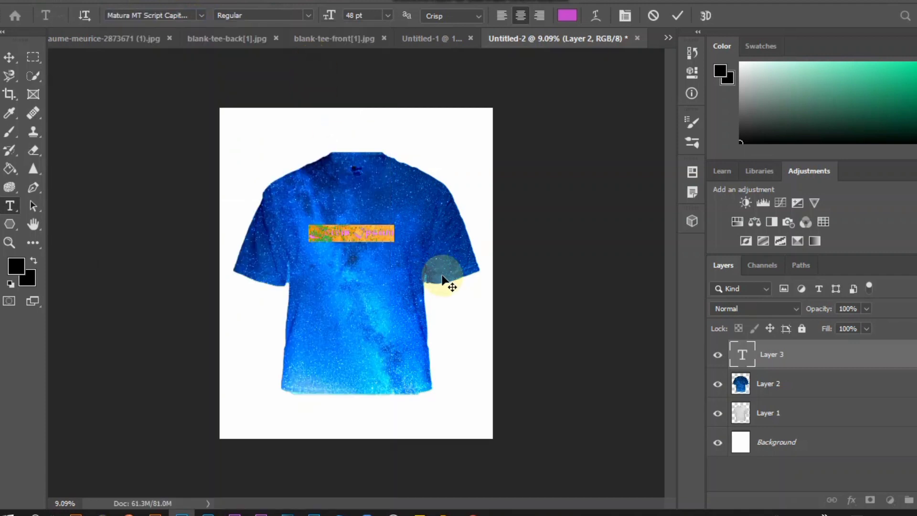
Replace the placeholder text on the shirt with the word "Stars".
{"action": "left_click", "coordinate": [384, 237]}
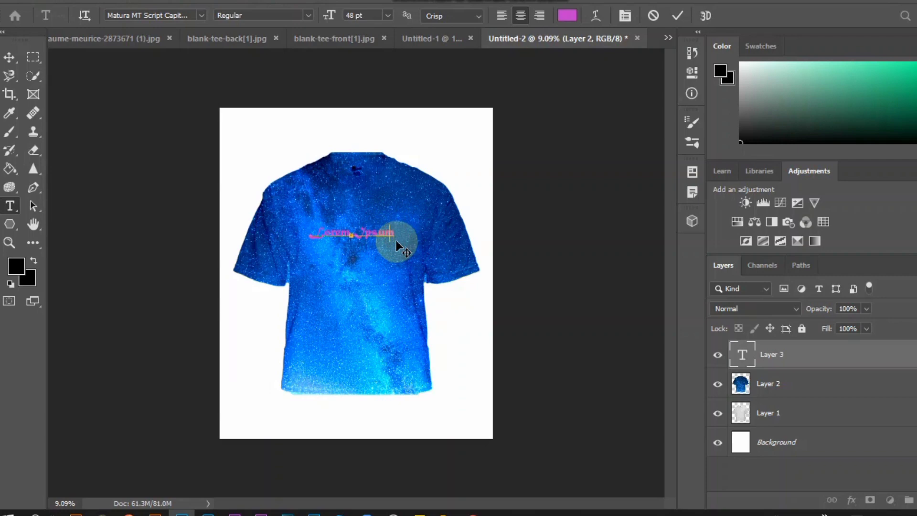
{"action": "key", "text": "BackSpace"}
{"action": "key", "text": "BackSpace"}
{"action": "key", "text": "BackSpace"}
{"action": "key", "text": "BackSpace"}
{"action": "key", "text": "BackSpace"}
{"action": "key", "text": "BackSpace"}
{"action": "key", "text": "BackSpace"}
{"action": "key", "text": "BackSpace"}
{"action": "key", "text": "BackSpace"}
{"action": "key", "text": "BackSpace"}
{"action": "key", "text": "BackSpace"}
{"action": "type", "text": "SZ"}
{"action": "key", "text": "BackSpace"}
{"action": "key", "text": "BackSpace"}
{"action": "type", "text": "Stars"}
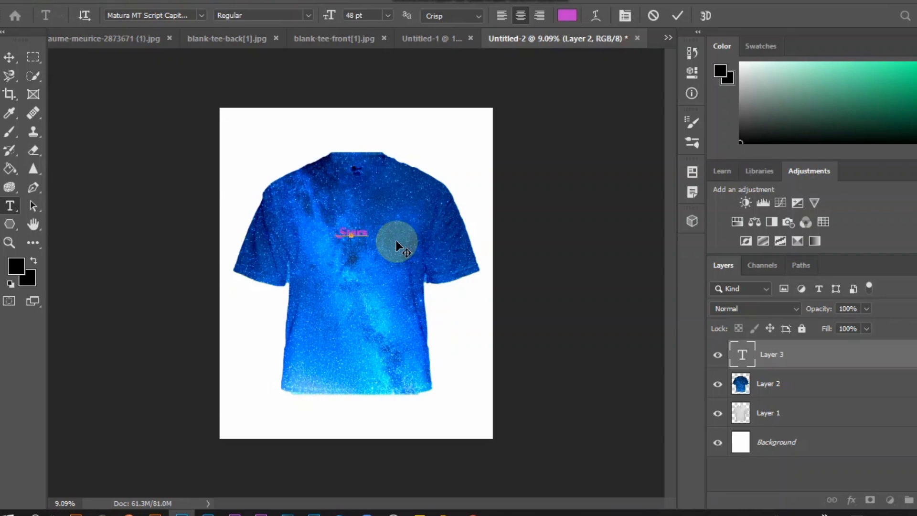
Add "In", "Your" and "Eyes" on separate lines below "Stars" in the shirt text.
{"action": "key", "text": "Return"}
{"action": "type", "text": "in"}
{"action": "key", "text": "Up"}
{"action": "key", "text": "BackSpace"}
{"action": "type", "text": "I"}
{"action": "type", "text": "M"}
{"action": "type", "text": "our"}
{"action": "type", "text": "Eyes"}
Try to change the shirt text's colour to yellow #e3d82f.
{"action": "left_click", "coordinate": [568, 16]}
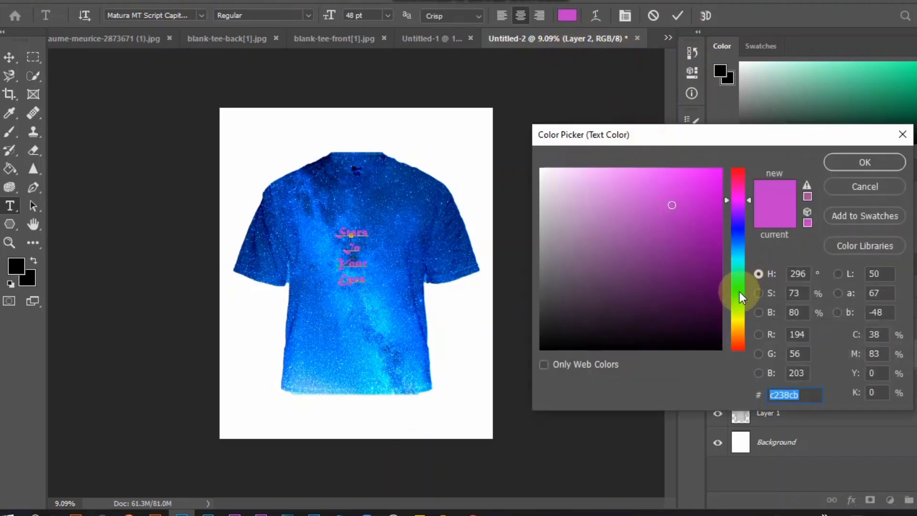
{"action": "left_click_drag", "start_coordinate": [738, 313], "coordinate": [738, 322]}
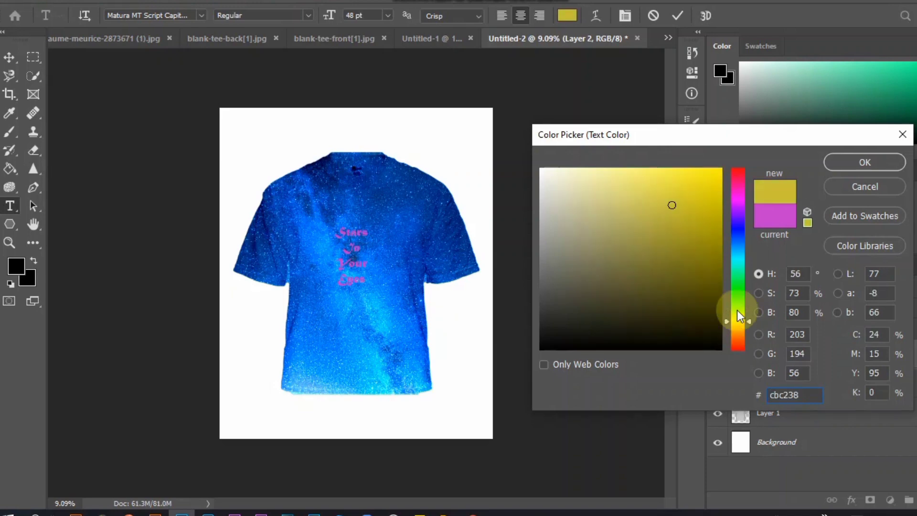
{"action": "left_click", "coordinate": [685, 188]}
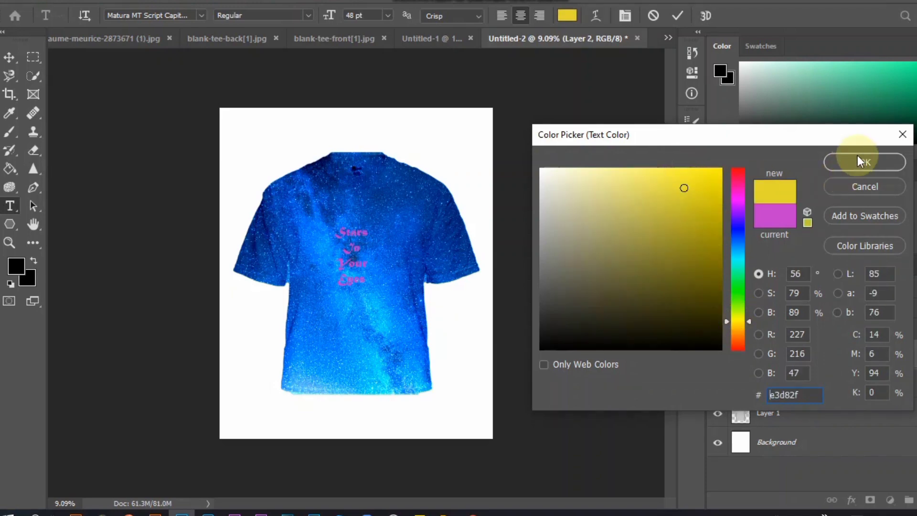
{"action": "left_click", "coordinate": [858, 155]}
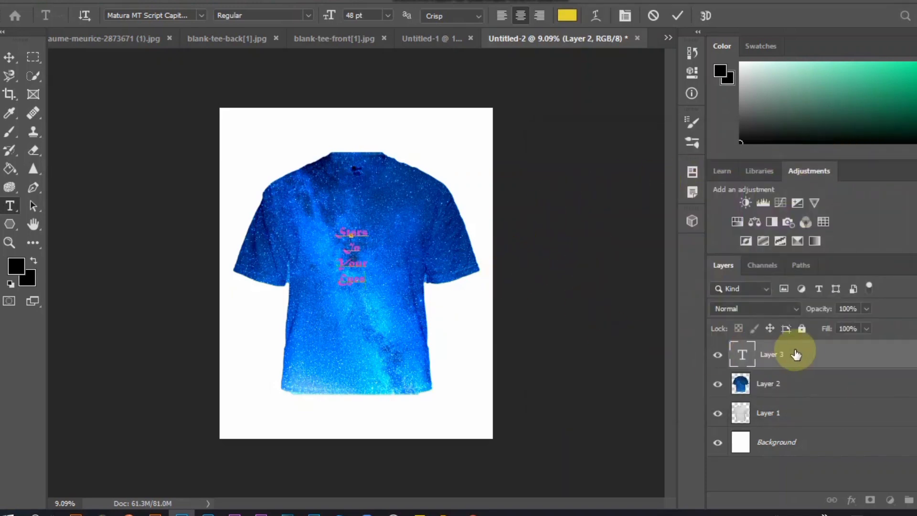
Select all four lines of the "Stars In Your Eyes" text and recolour them bright yellow.
{"action": "left_click", "coordinate": [351, 262]}
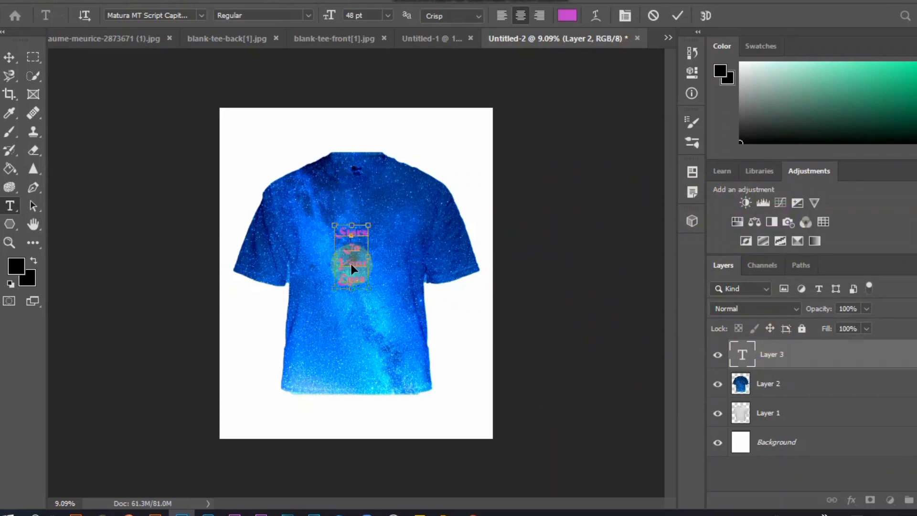
{"action": "key", "text": "ctrl+a"}
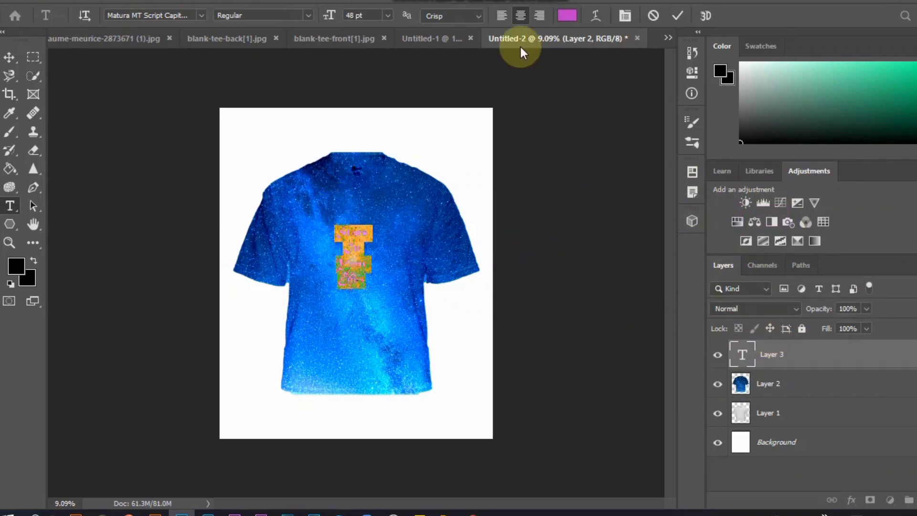
{"action": "left_click", "coordinate": [568, 16]}
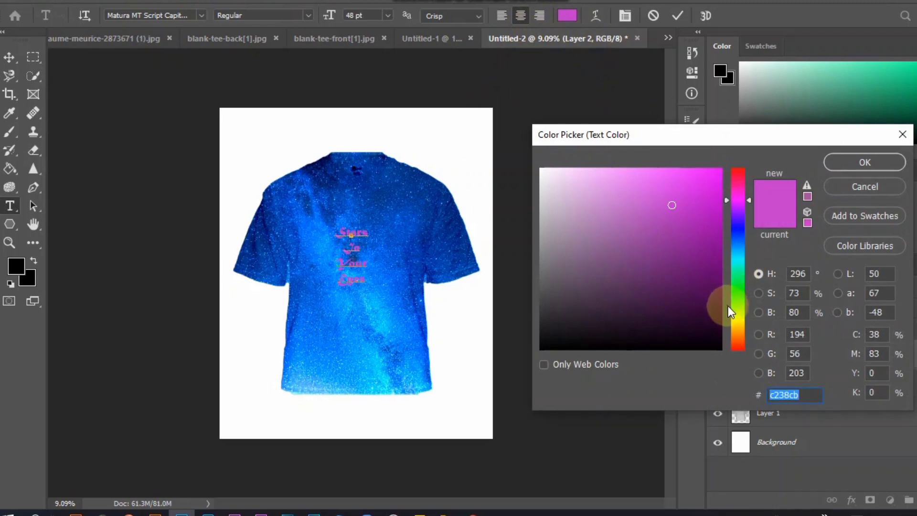
{"action": "left_click", "coordinate": [731, 321]}
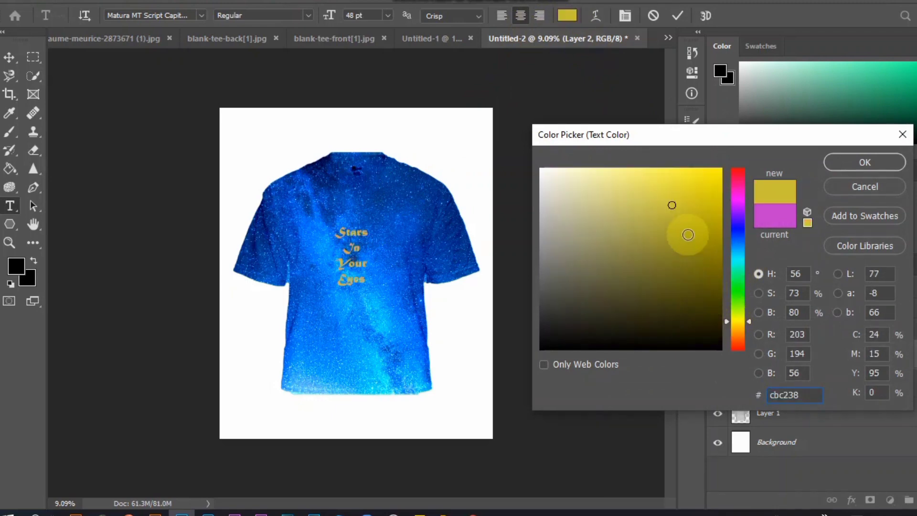
{"action": "mouse_move", "coordinate": [671, 205]}
{"action": "left_mouse_down"}
{"action": "mouse_move", "coordinate": [686, 191]}
{"action": "mouse_move", "coordinate": [676, 185]}
{"action": "left_mouse_up"}
{"action": "left_click", "coordinate": [874, 162]}
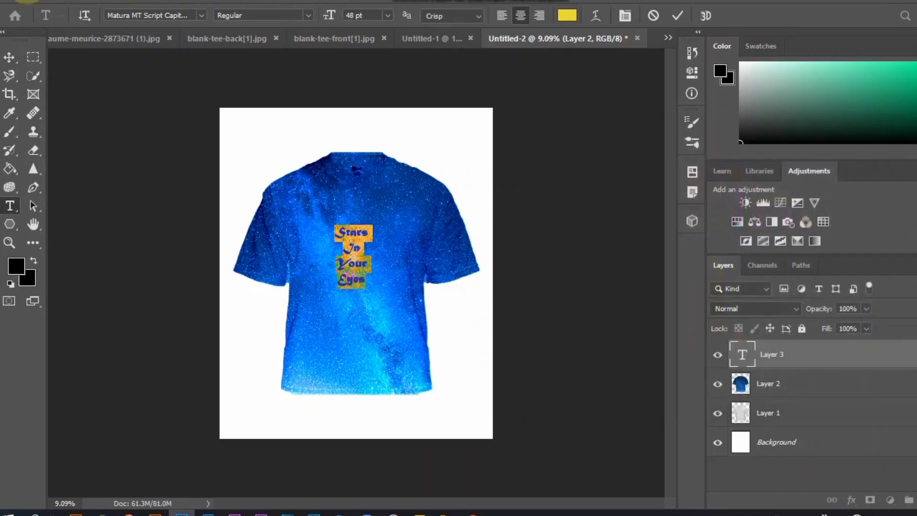
Set the font size of the selected shirt text to 60 pt.
{"action": "left_click", "coordinate": [387, 15]}
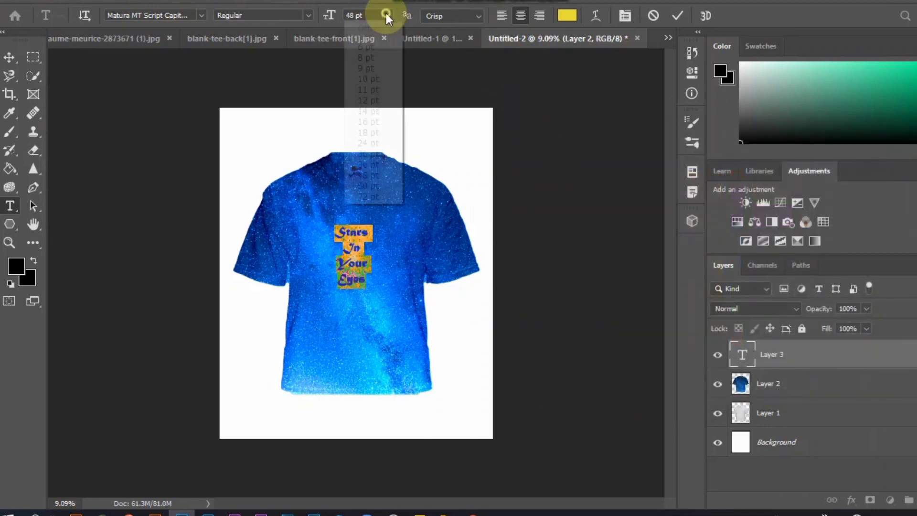
{"action": "left_click", "coordinate": [383, 187]}
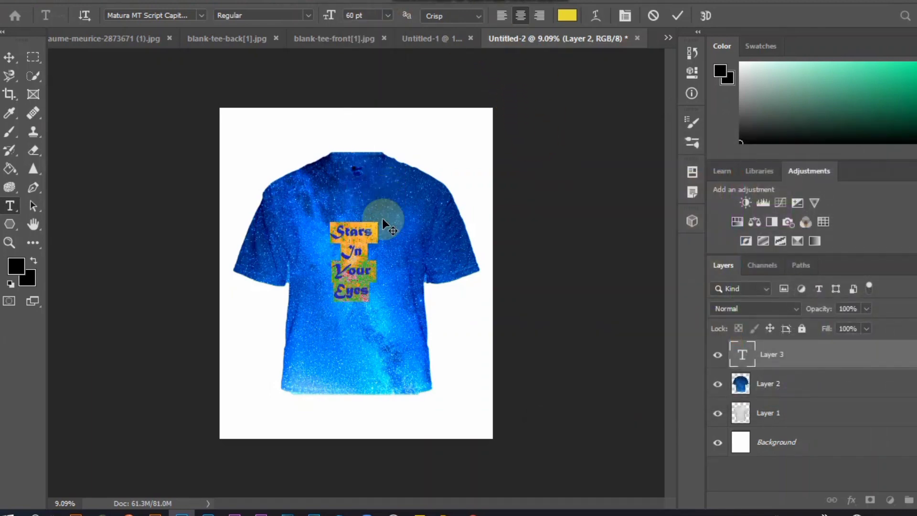
{"action": "left_click", "coordinate": [373, 284]}
{"action": "left_click", "coordinate": [814, 368]}
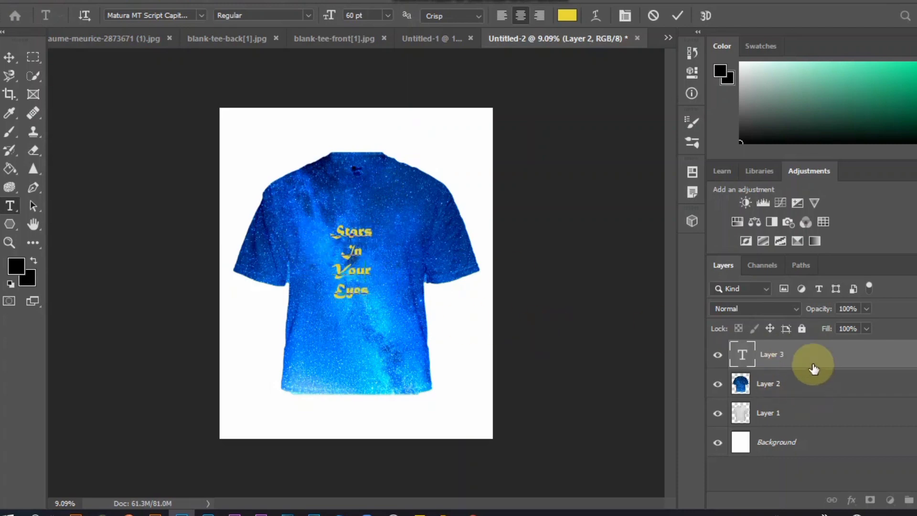
Scale the "Stars In Your Eyes" text proportionally to about 170% and centre it horizontally on the shirt.
{"action": "left_click", "coordinate": [10, 57]}
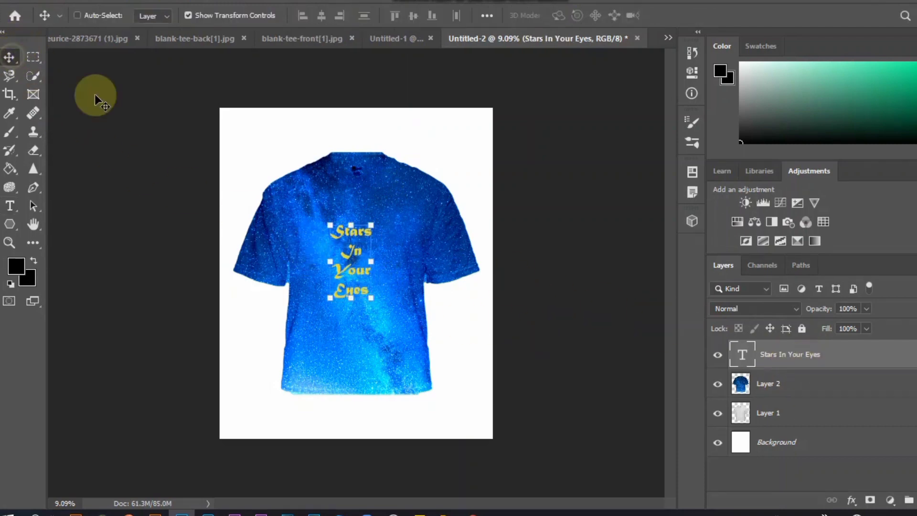
{"action": "left_click", "coordinate": [374, 318]}
{"action": "left_click_drag", "start_coordinate": [374, 318], "coordinate": [401, 356]}
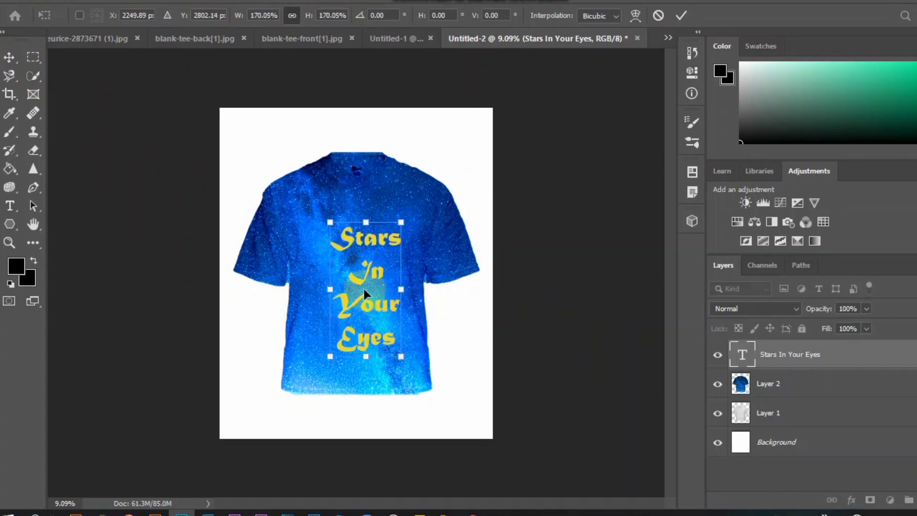
{"action": "mouse_move", "coordinate": [363, 289]}
{"action": "left_mouse_down"}
{"action": "mouse_move", "coordinate": [342, 277]}
{"action": "mouse_move", "coordinate": [356, 292]}
{"action": "left_mouse_up"}
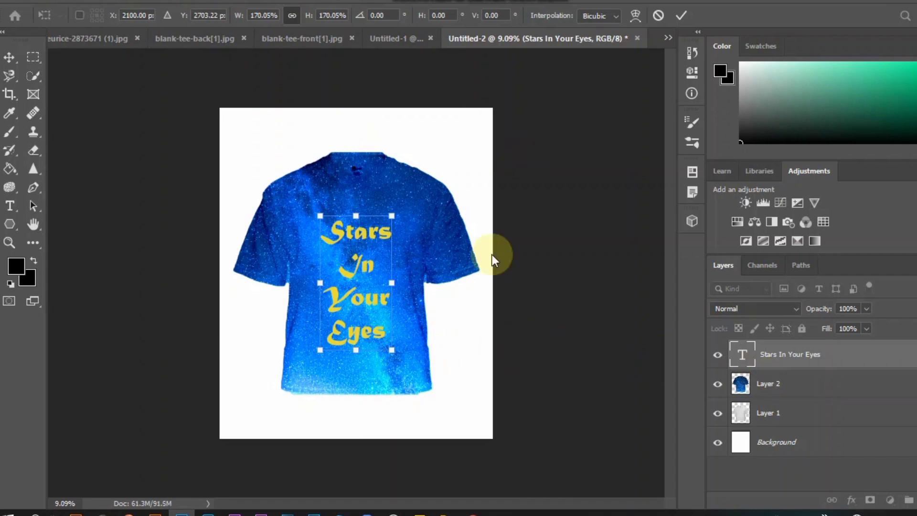
{"action": "left_click", "coordinate": [786, 354]}
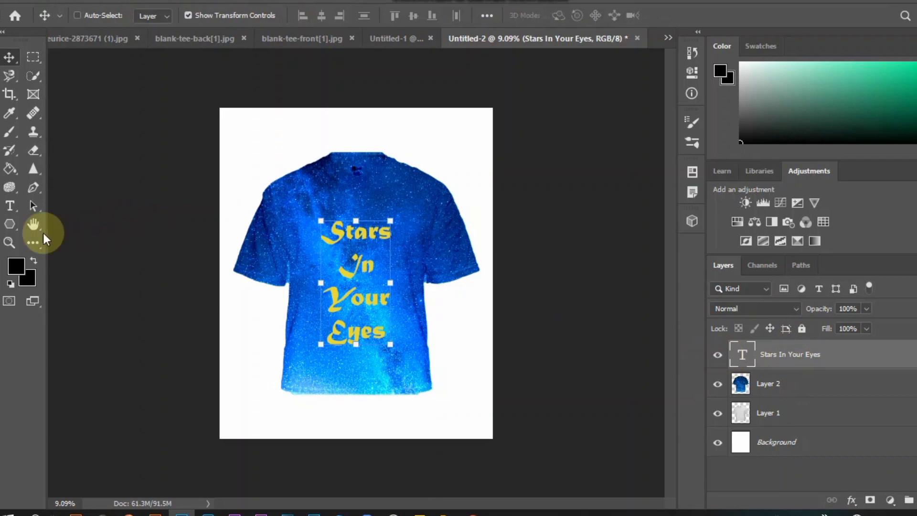
Convert the "Stars In Your Eyes" text into a 3D layer without switching to the 3D workspace.
{"action": "left_click", "coordinate": [9, 205]}
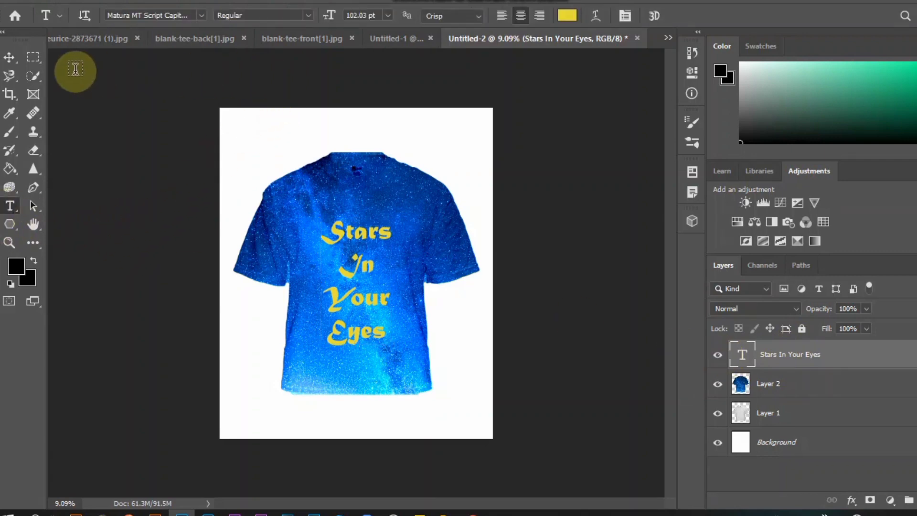
{"action": "left_click", "coordinate": [58, 20]}
{"action": "left_click", "coordinate": [58, 20]}
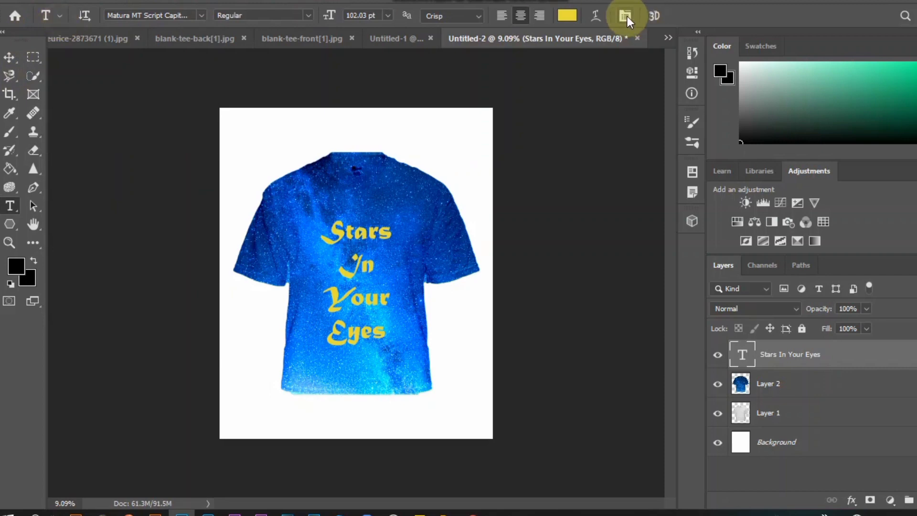
{"action": "left_click", "coordinate": [654, 15]}
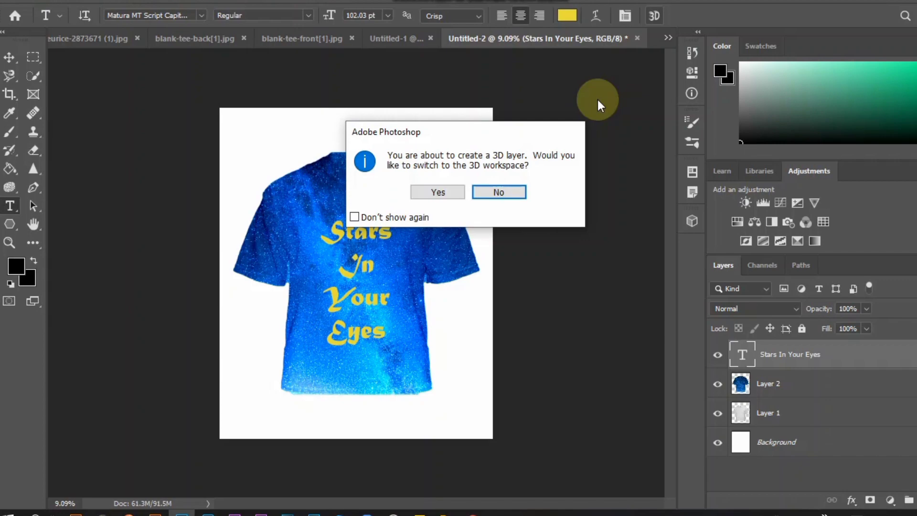
{"action": "left_click", "coordinate": [506, 196]}
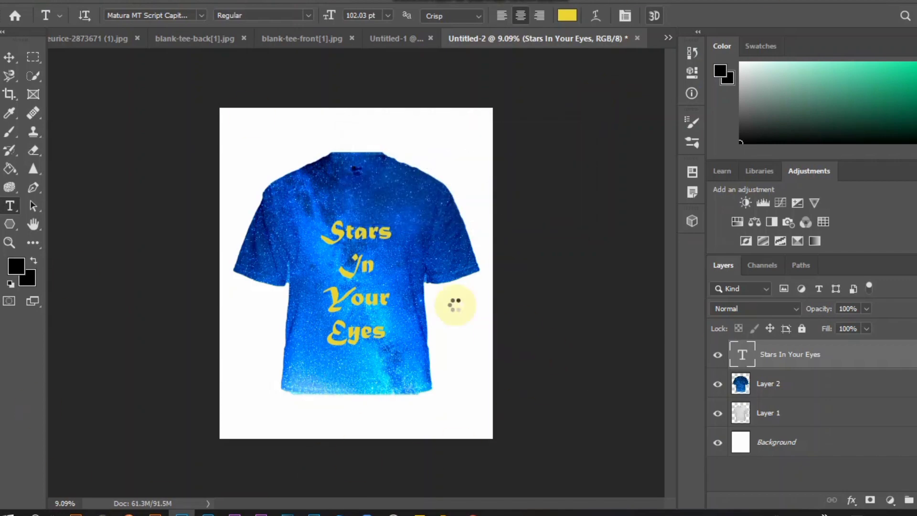